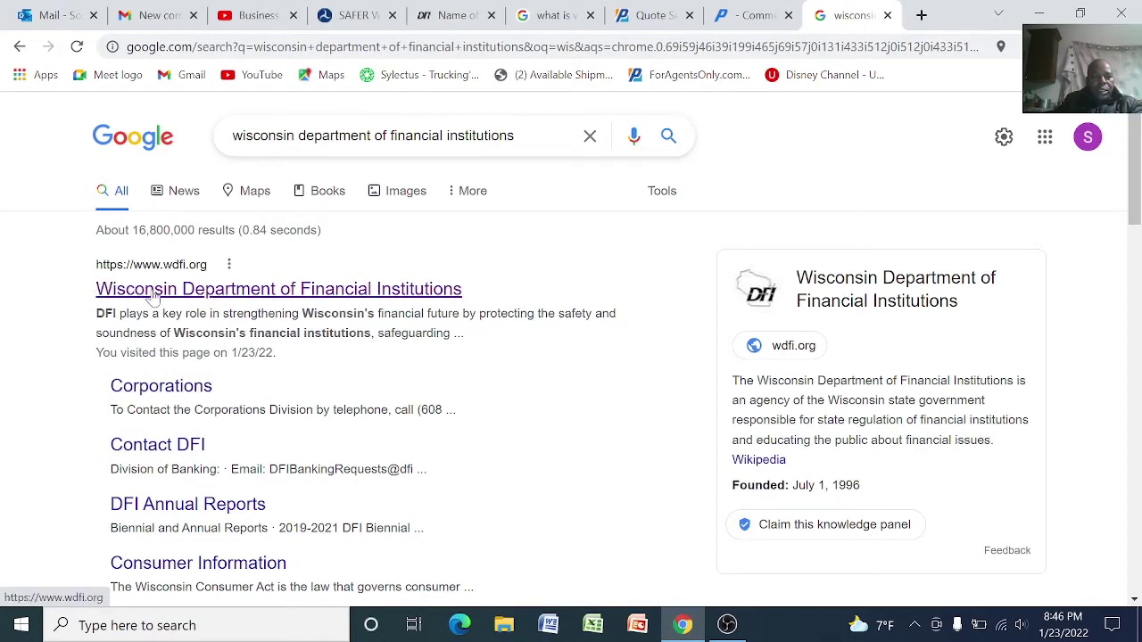
Open the Wisconsin Department of Financial Institutions site and go to the filing option for creating a corporation or LLC.
left_click(363, 299)
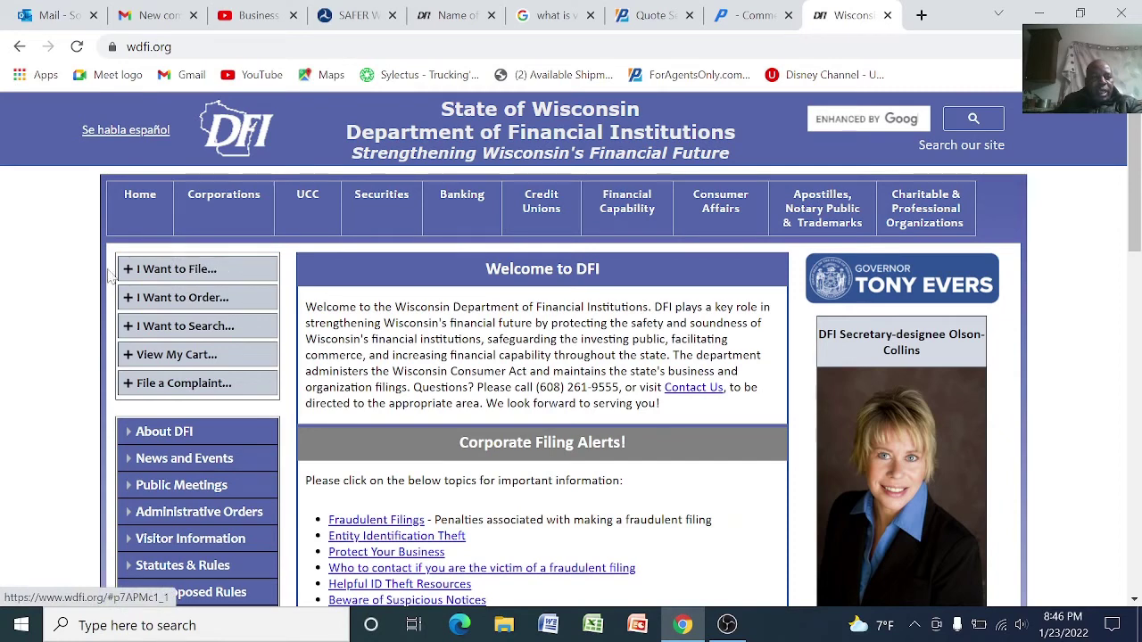
left_click(130, 272)
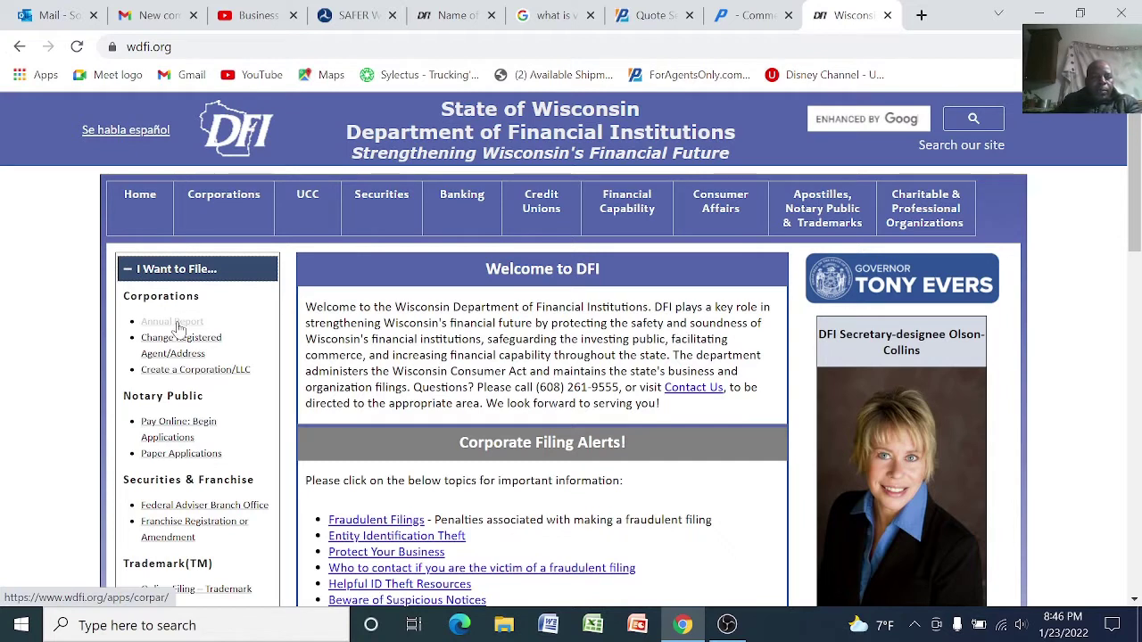
left_click(187, 370)
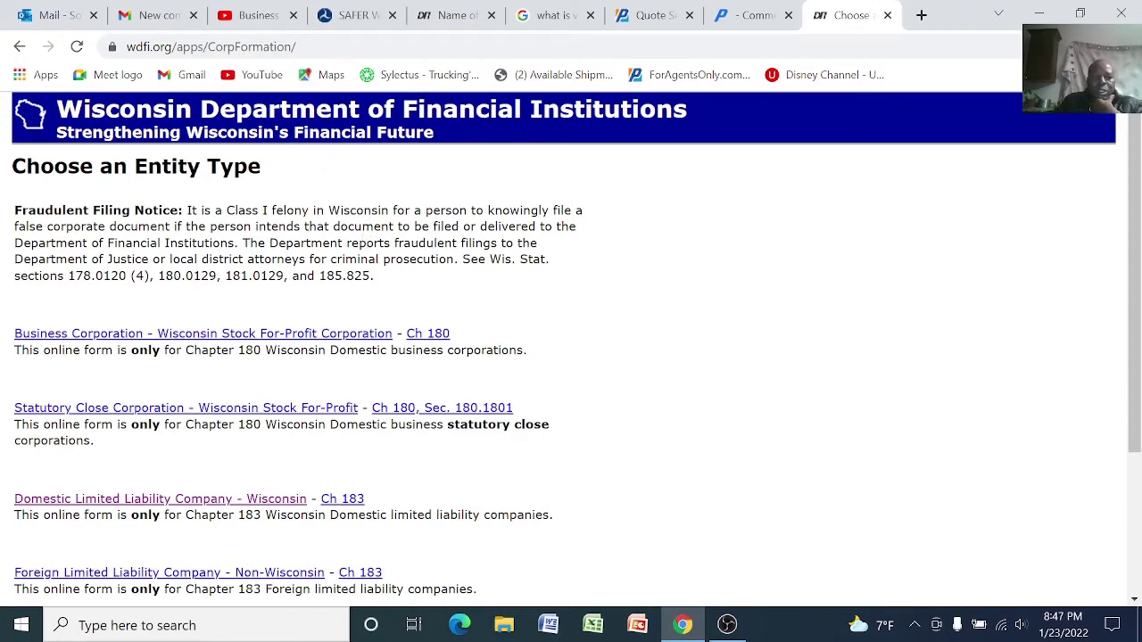
Choose Domestic Limited Liability Company - Wisconsin as the entity type.
scroll(446, 301, "down", 1)
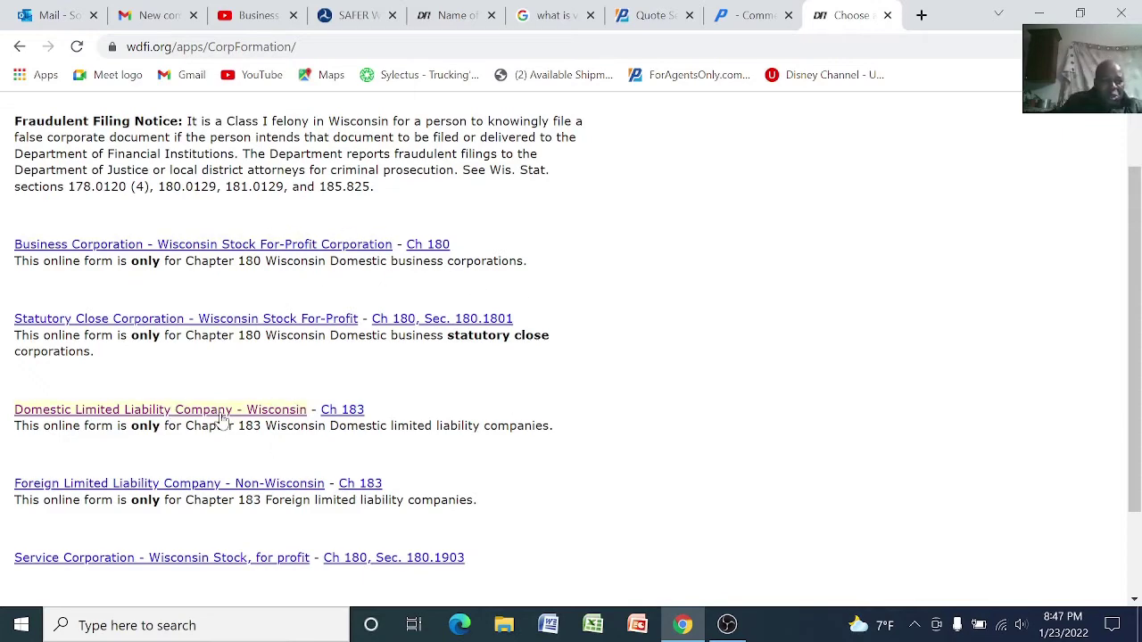
scroll(195, 419, "down", 1)
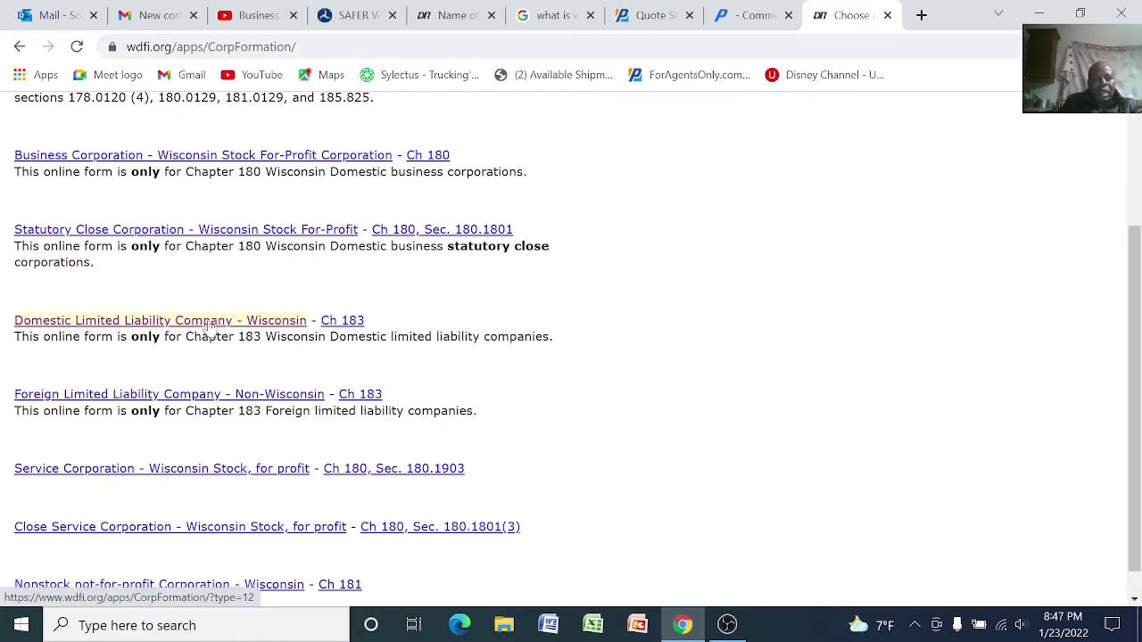
left_click(166, 323)
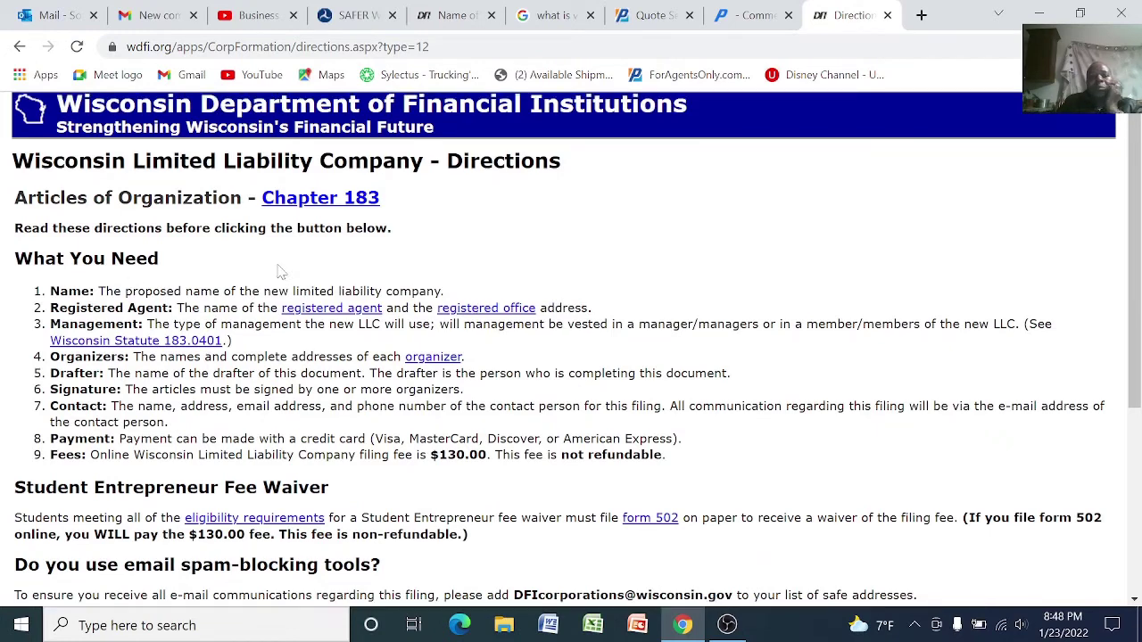
Read through the Wisconsin LLC directions, including requirements, fees and expedited service, and start the filing.
scroll(268, 270, "down", 1)
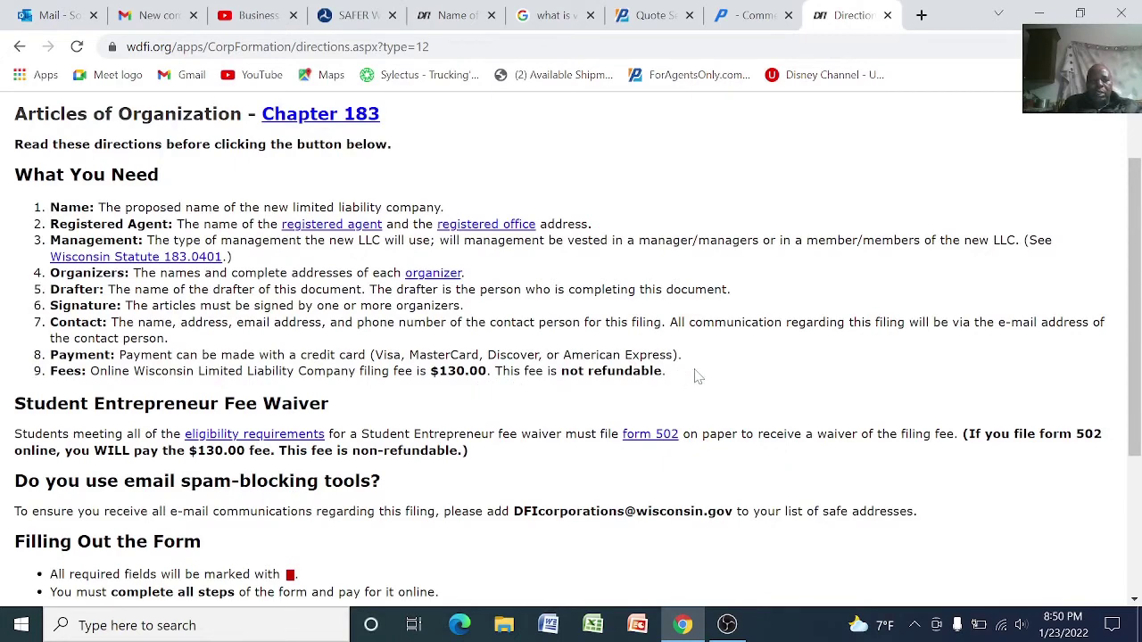
scroll(714, 376, "down", 2)
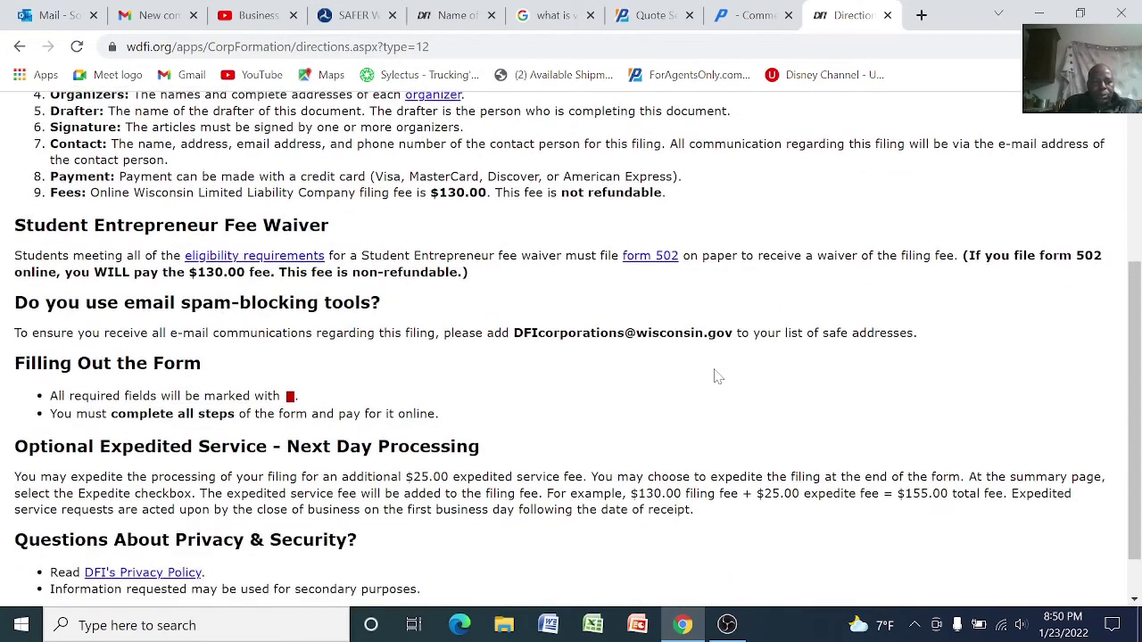
scroll(713, 377, "down", 1)
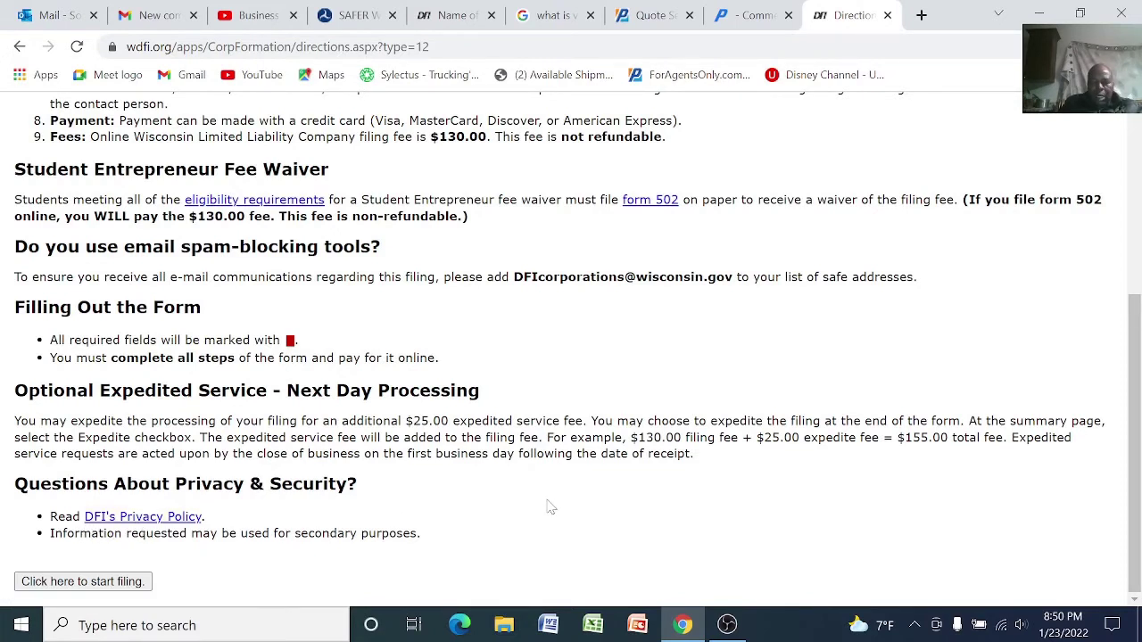
left_click(60, 583)
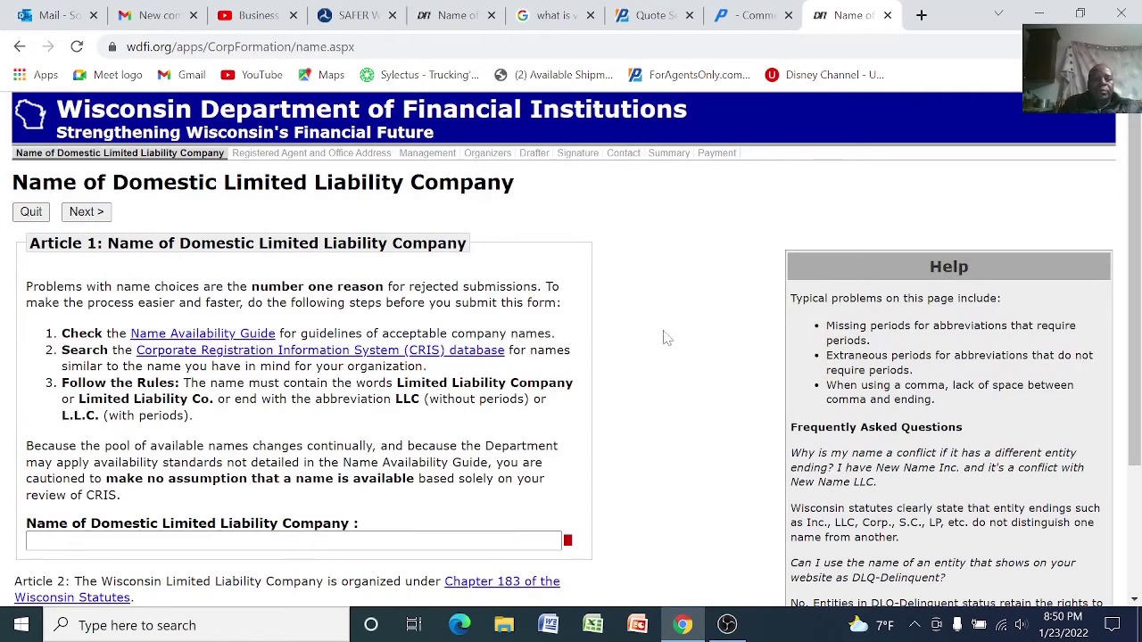
Enter Dammy Logistics LLC as the name of the domestic limited liability company and continue to the registered agent section.
scroll(663, 337, "down", 2)
scroll(663, 337, "up", 2)
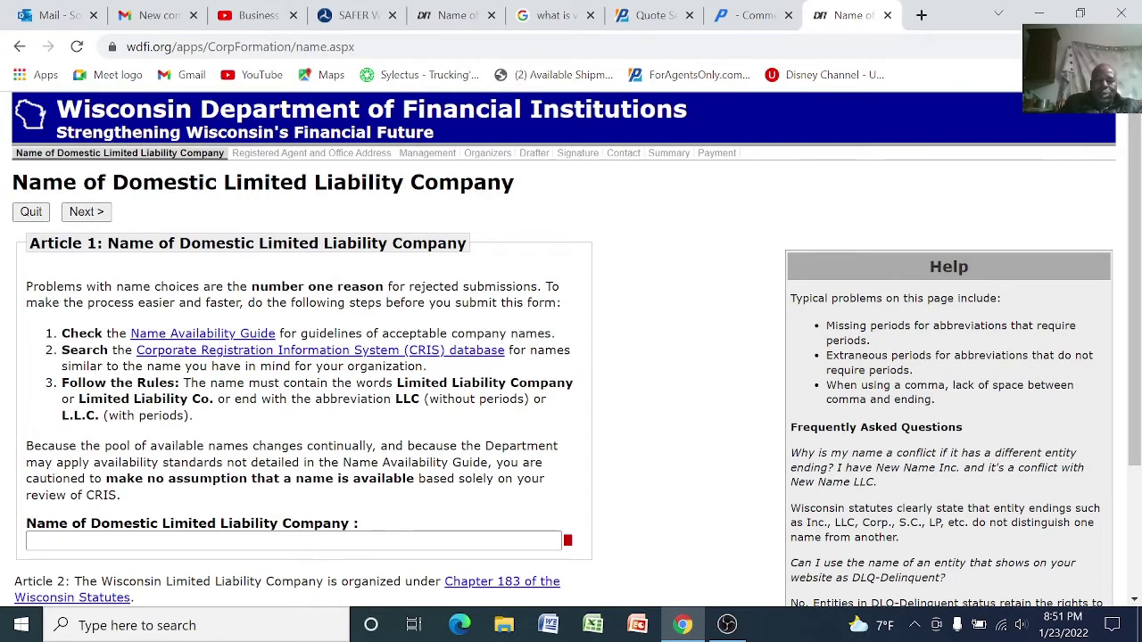
scroll(571, 357, "down", 1)
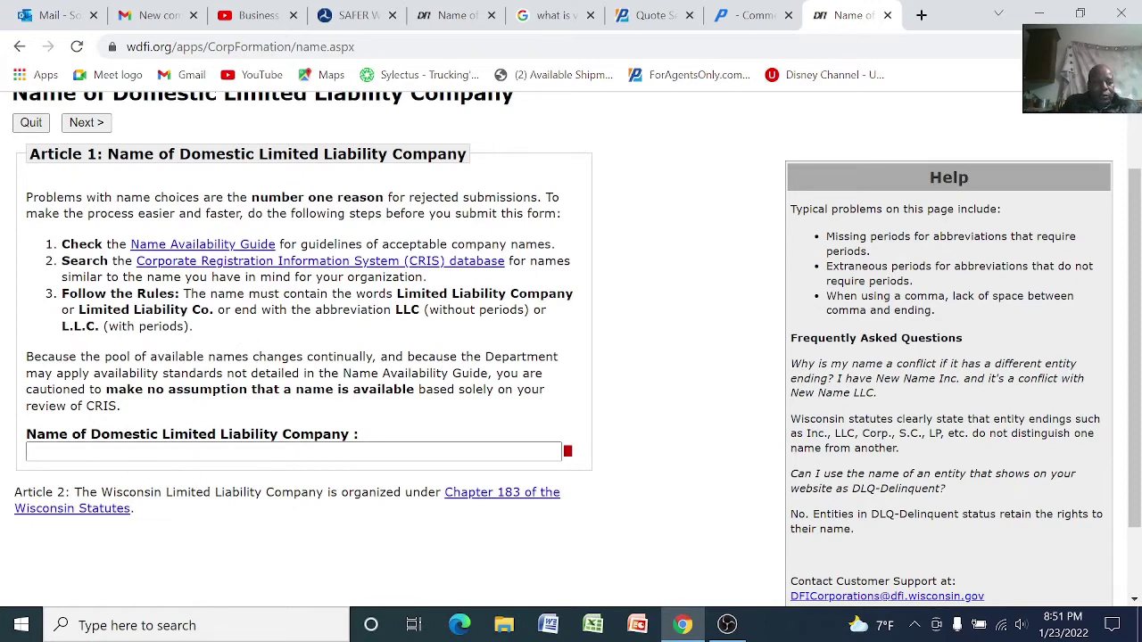
left_click(30, 452)
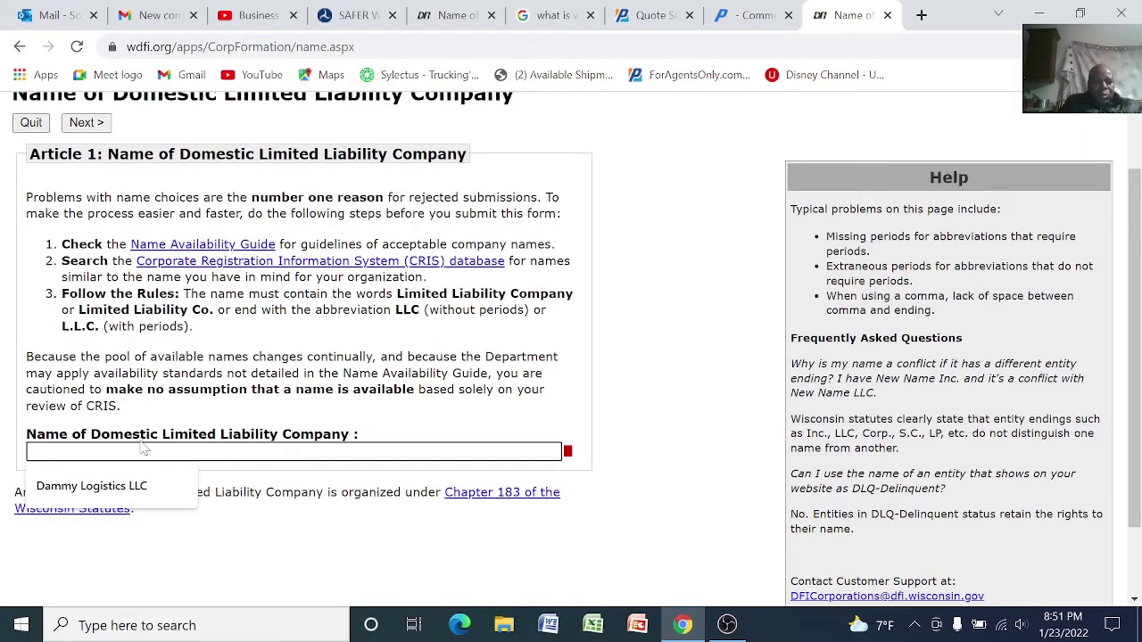
left_click(96, 489)
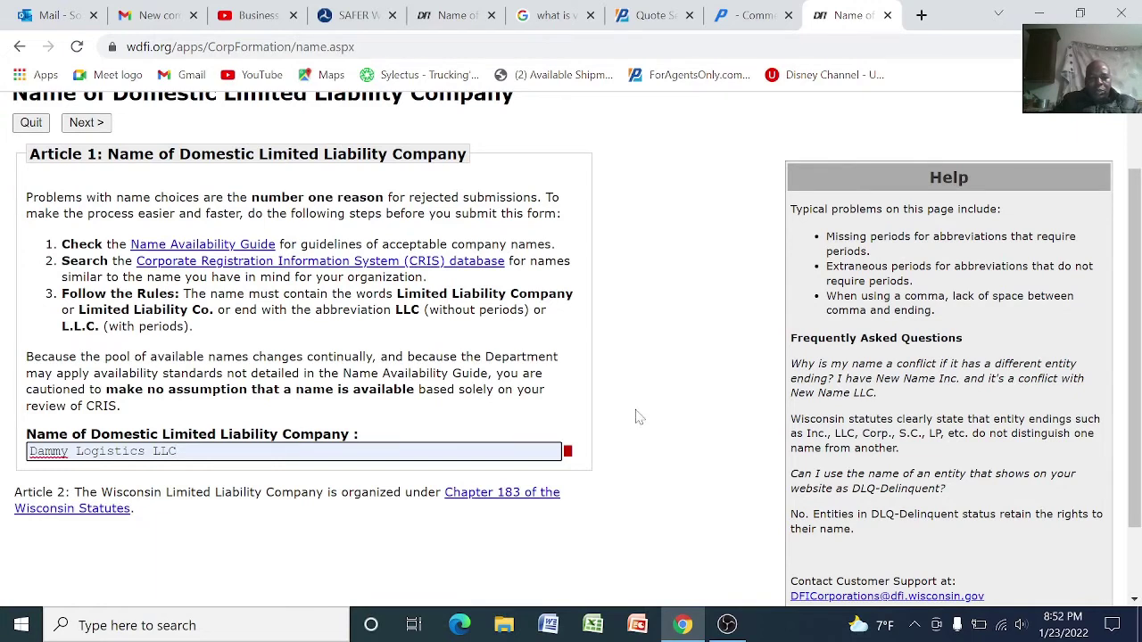
scroll(643, 418, "down", 1)
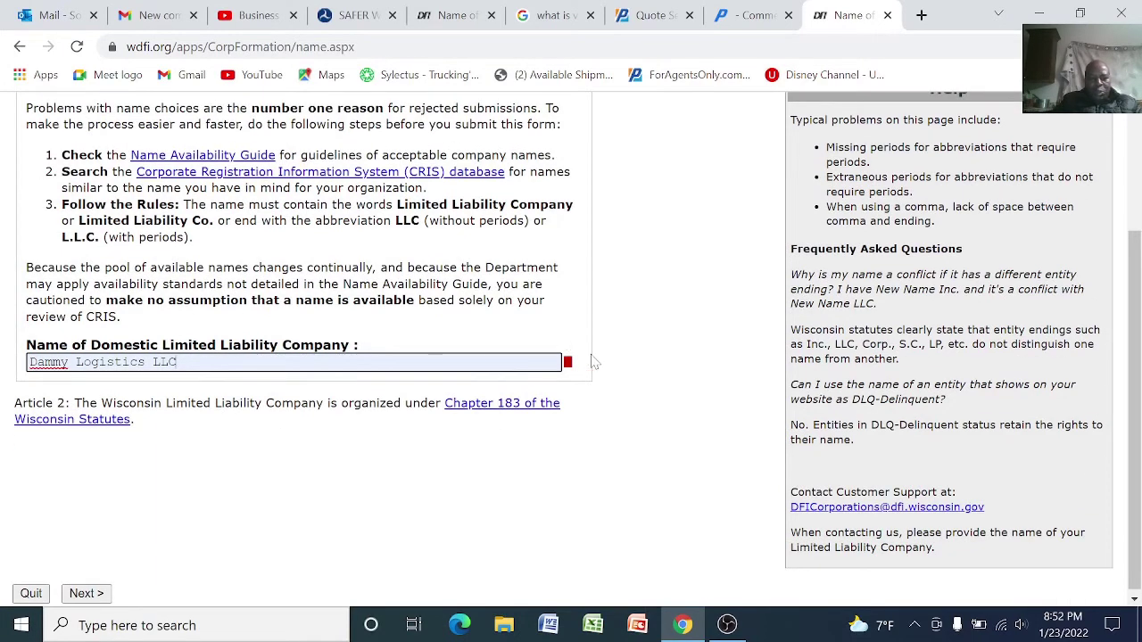
scroll(596, 361, "down", 1)
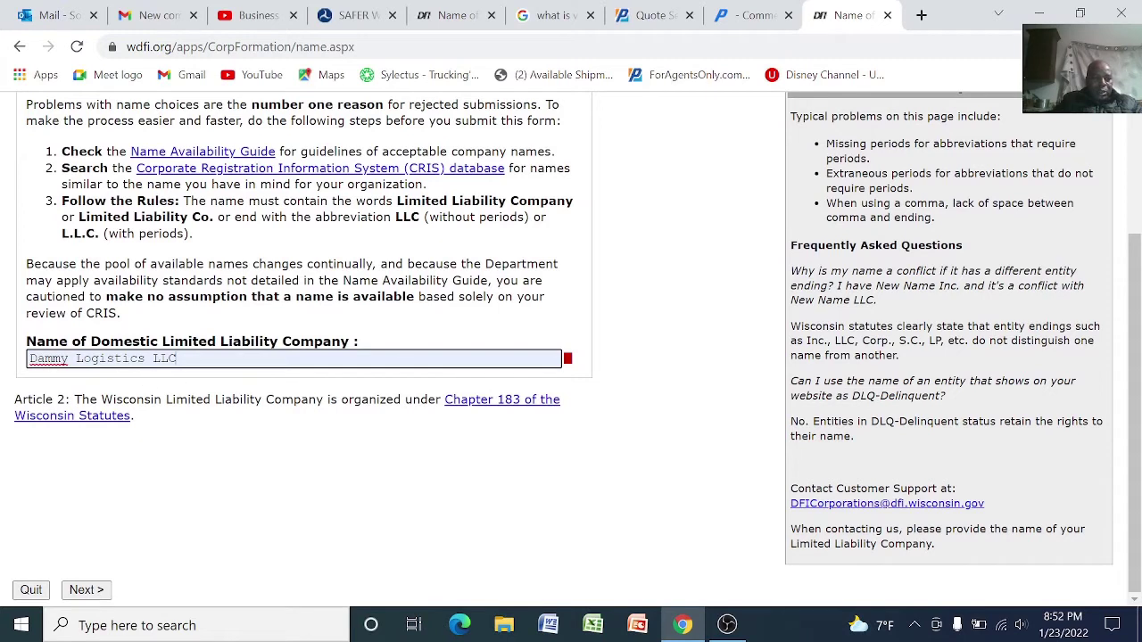
left_click(81, 597)
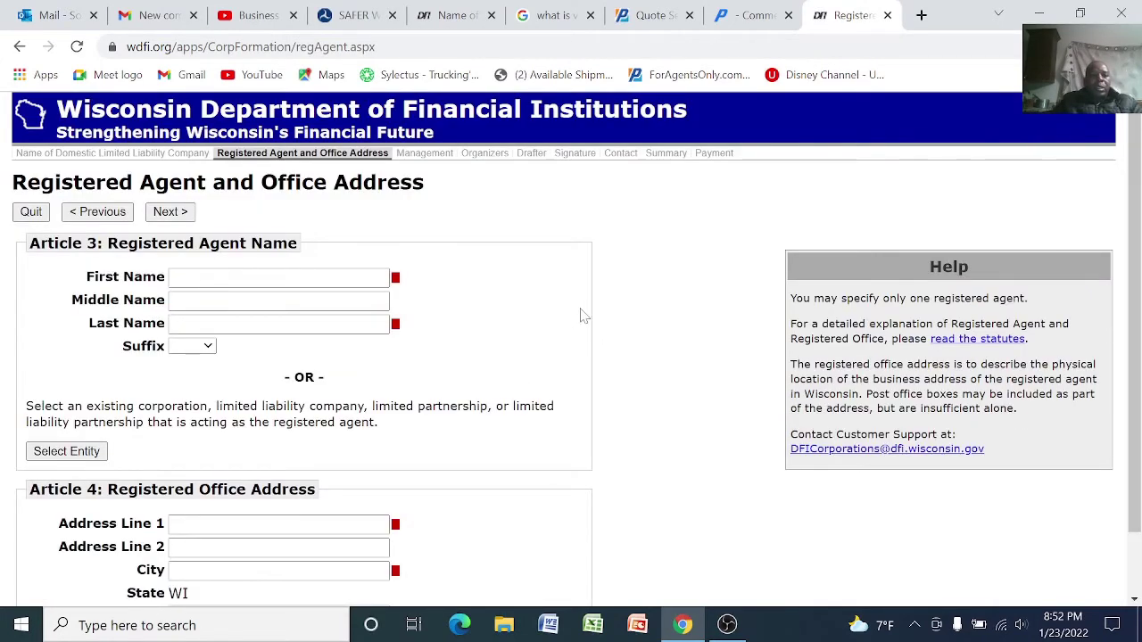
Fill in the registered agent's first and last name.
left_click(278, 278)
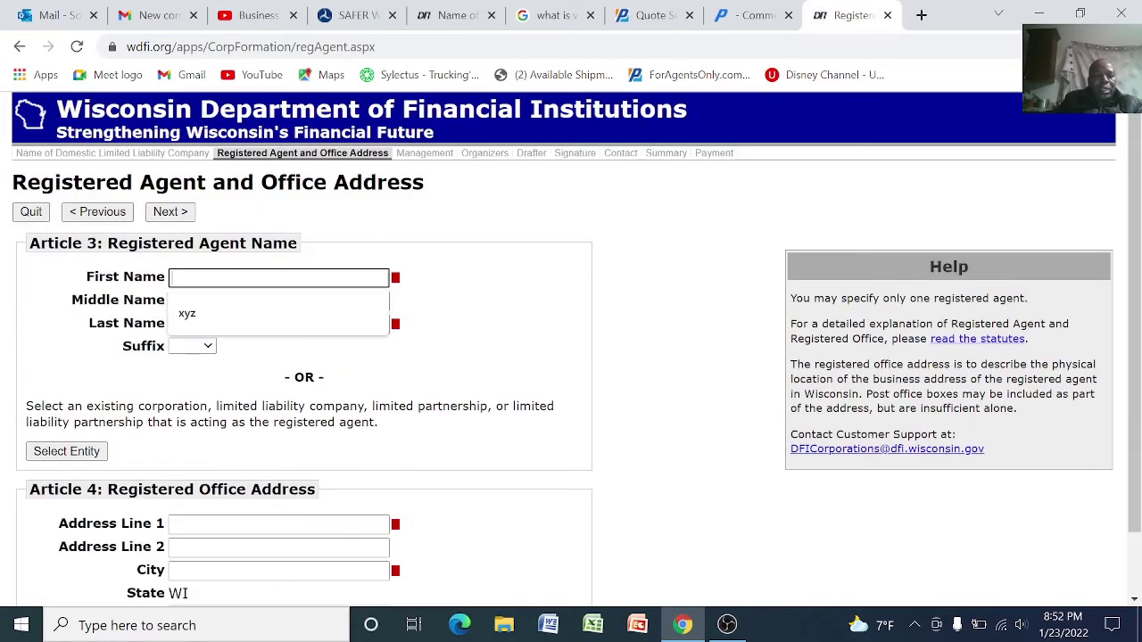
left_click(189, 317)
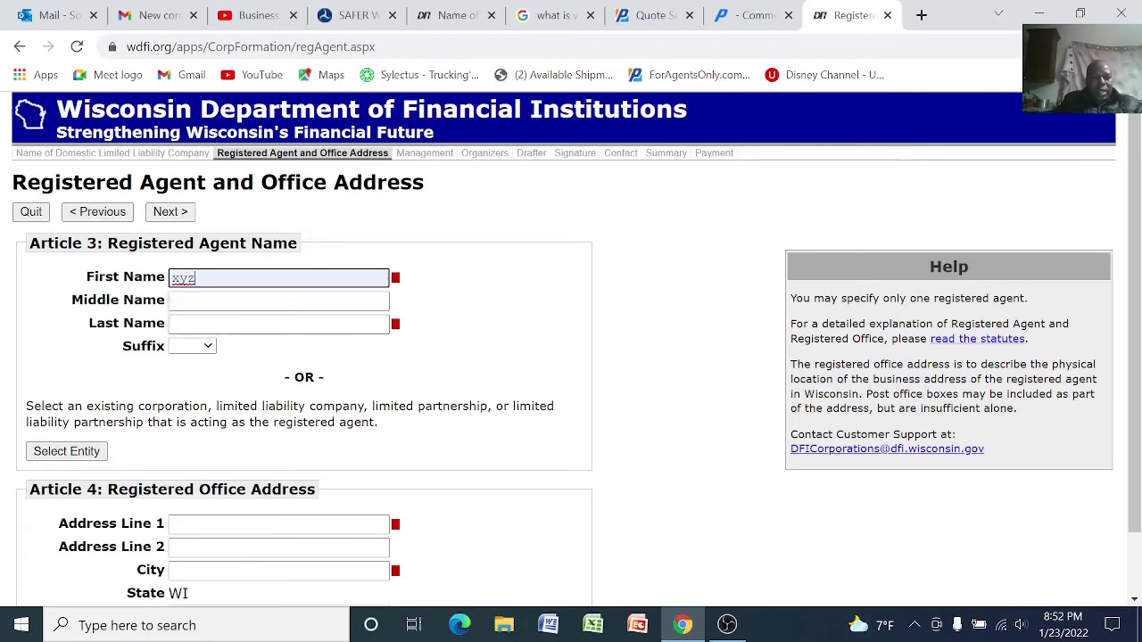
left_click(268, 323)
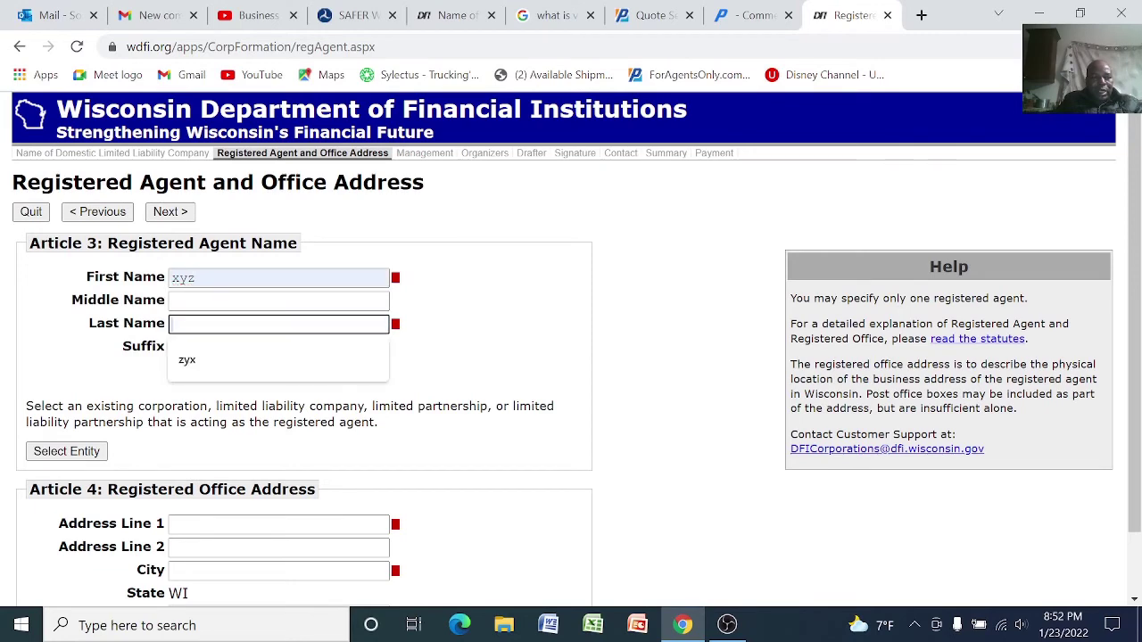
left_click(189, 367)
Fill in the registered office address from the first saved address suggestion and continue to the management section.
scroll(478, 320, "down", 1)
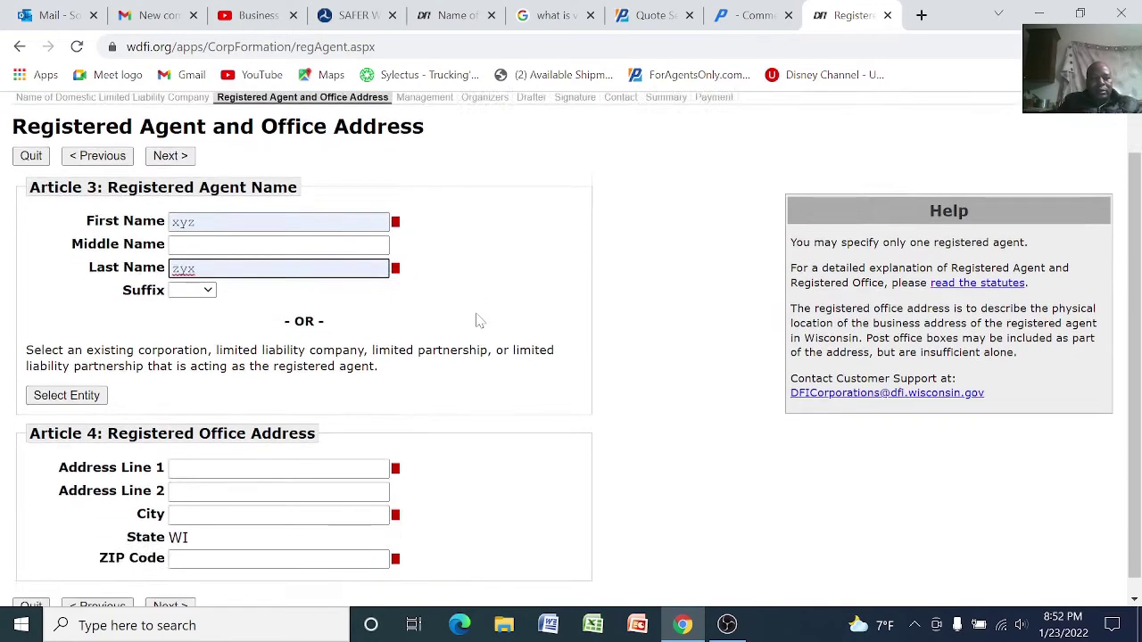
scroll(478, 320, "down", 1)
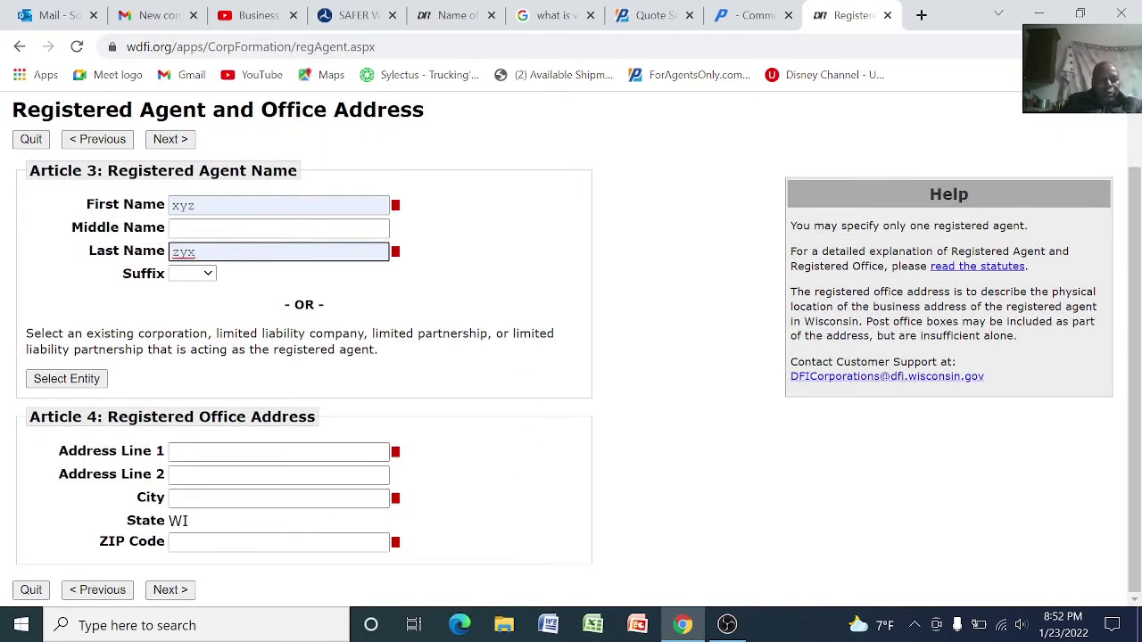
left_click(278, 451)
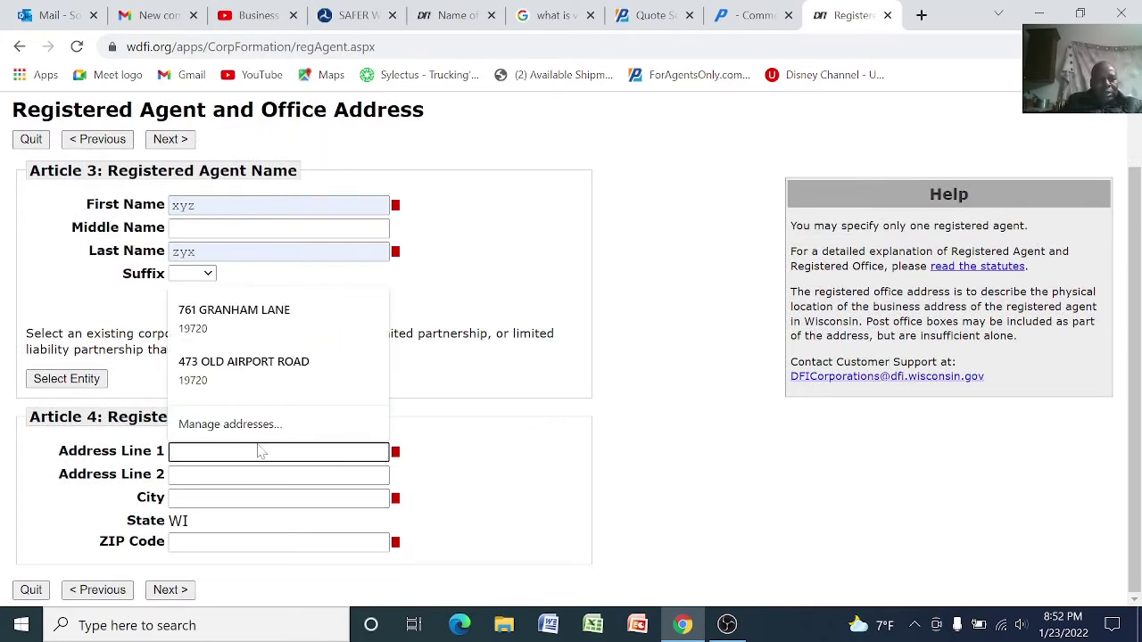
left_click(234, 320)
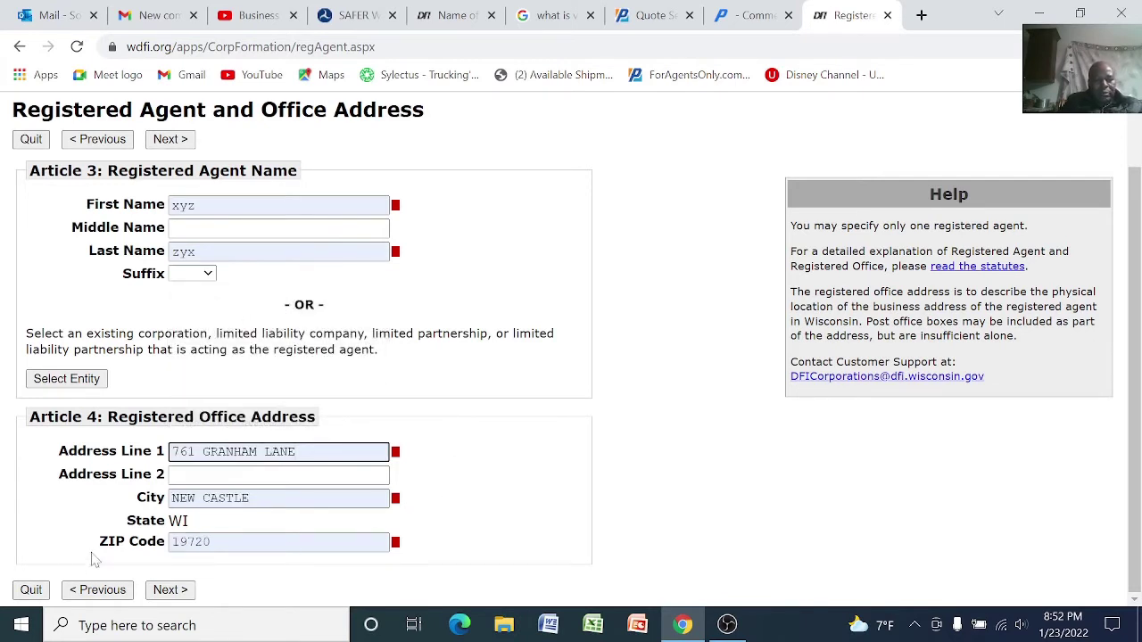
left_click(162, 595)
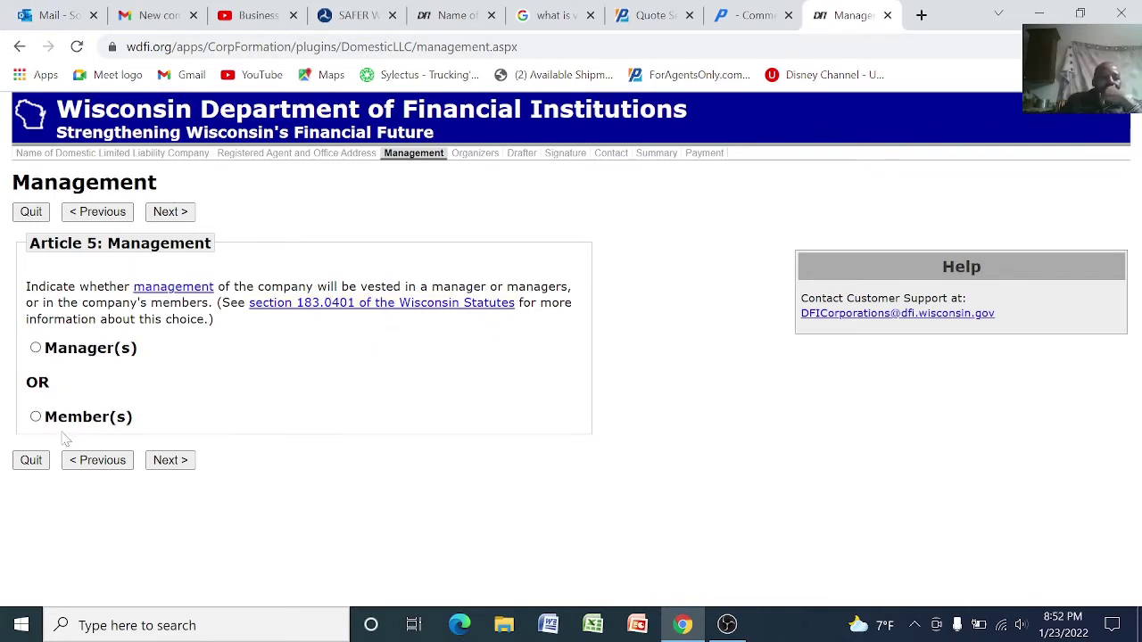
Vest the company's management in Member(s) and continue to the organizer section.
left_click(35, 417)
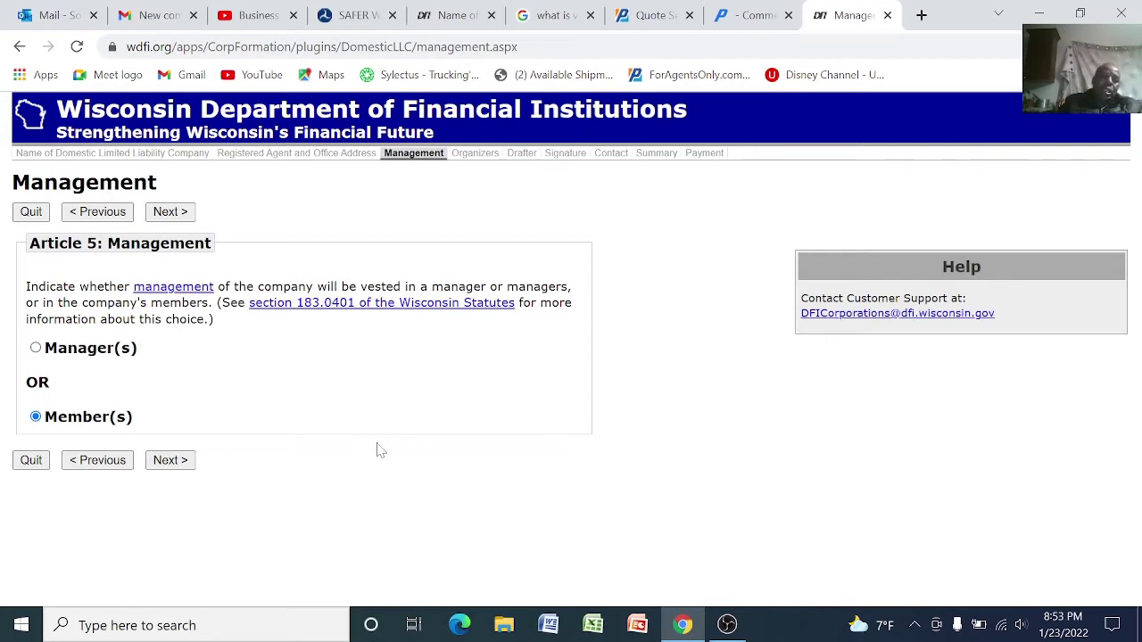
left_click(171, 462)
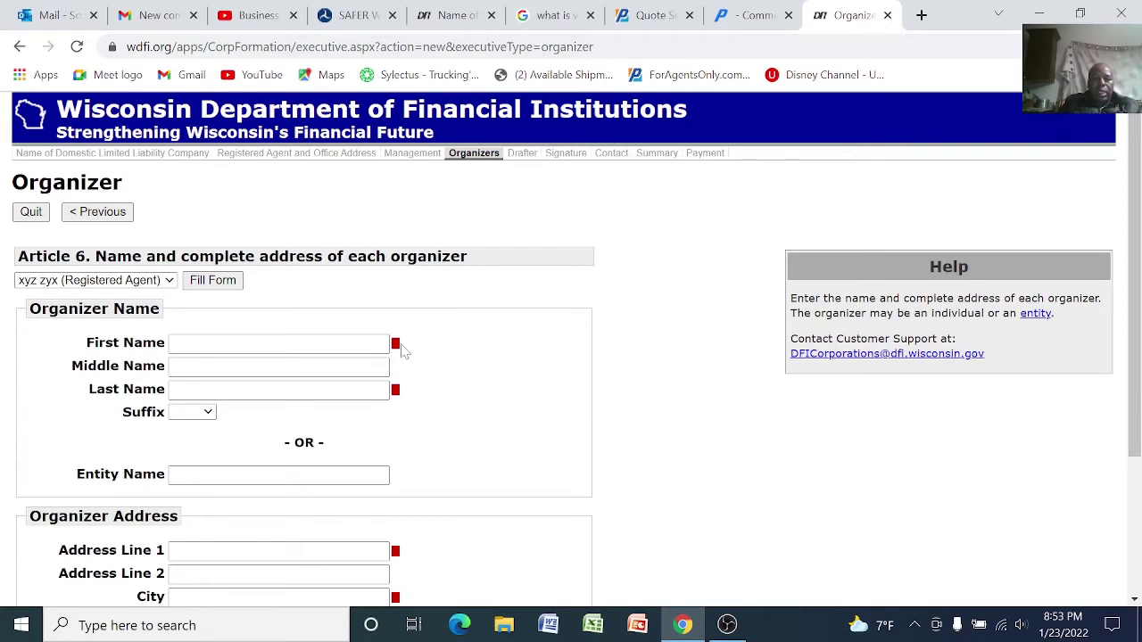
Fill the organizer's name and address from the registered agent's details.
left_click(357, 343)
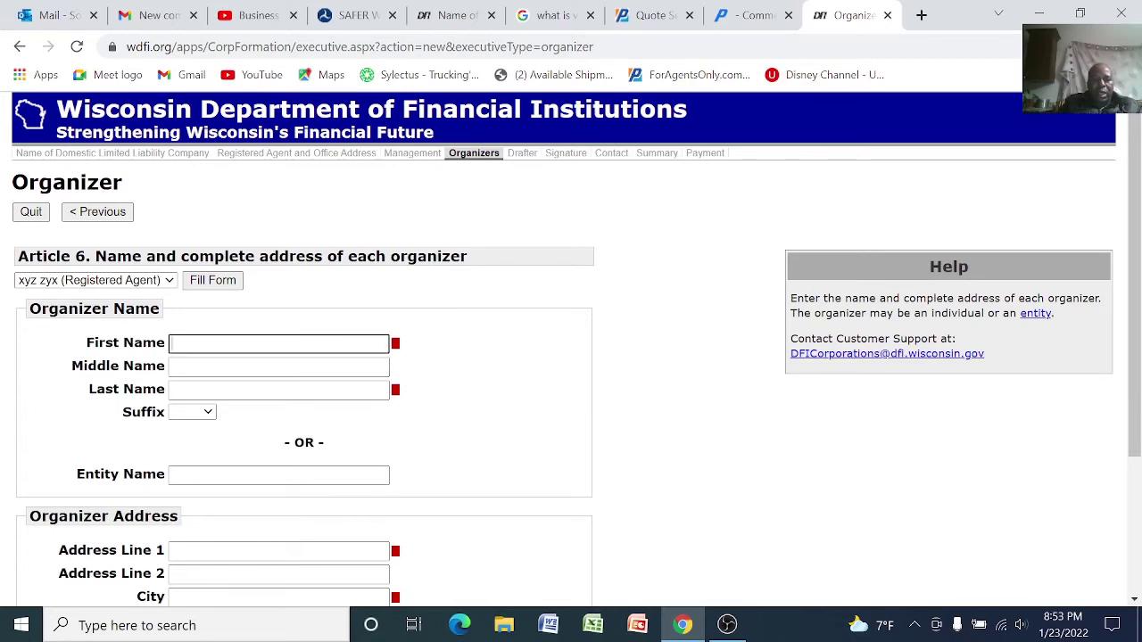
left_click(396, 348)
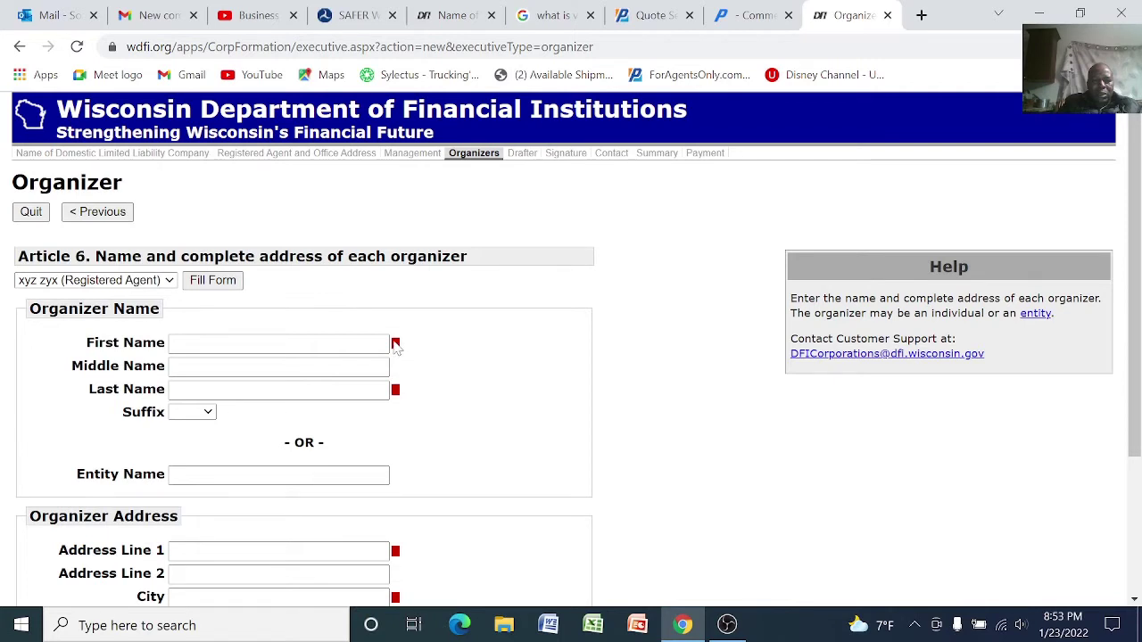
left_click(277, 344)
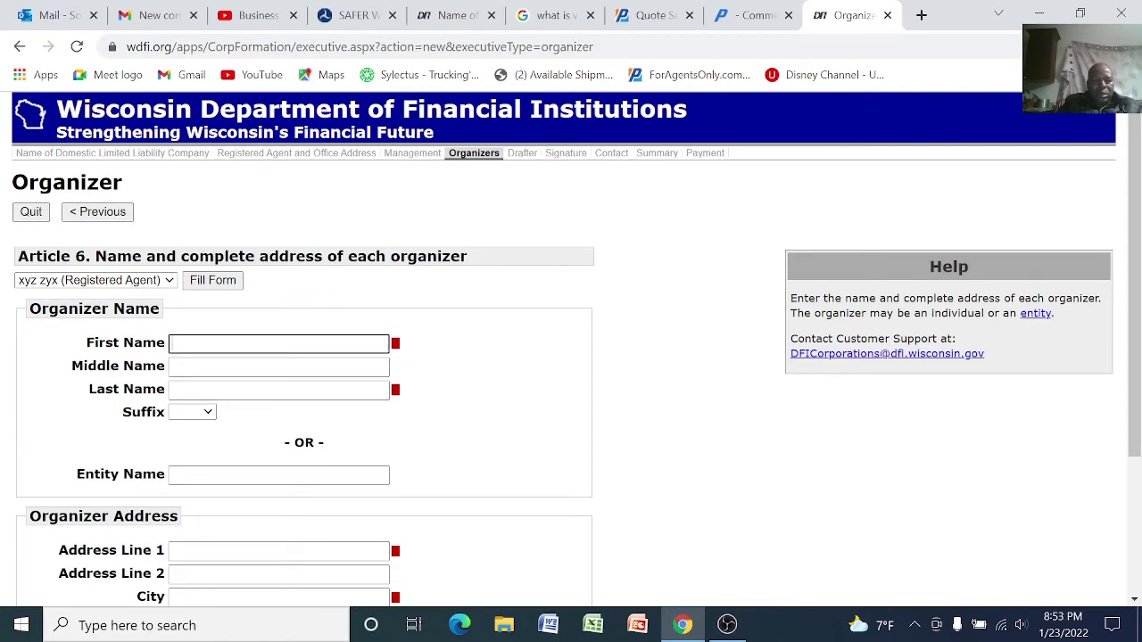
left_click(216, 282)
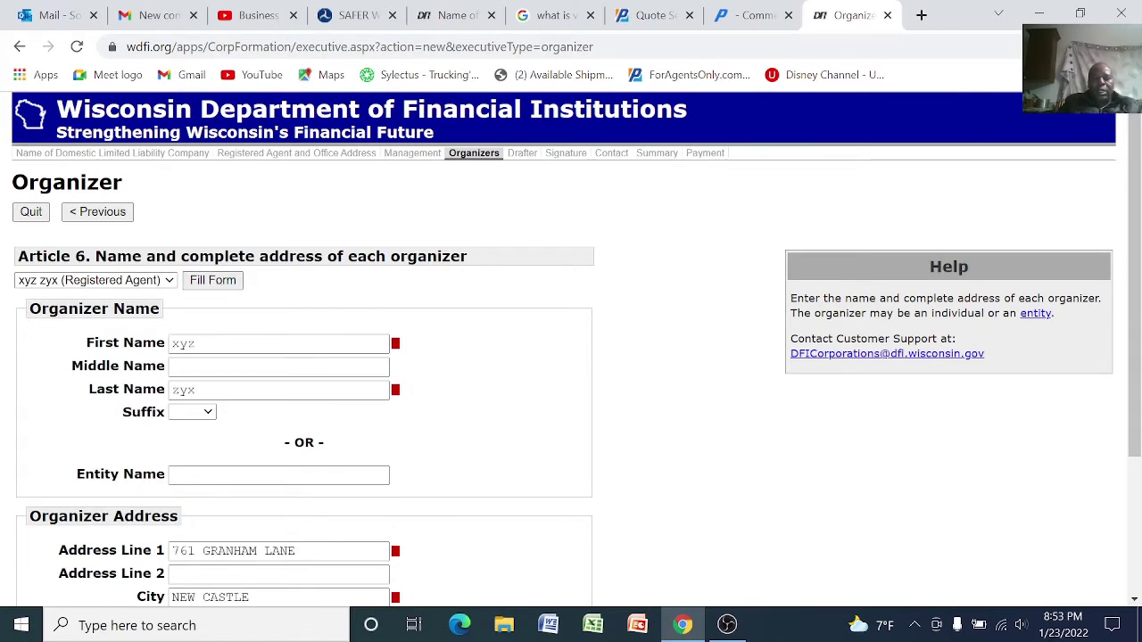
Save the organizer without adding another and continue to the drafter section.
scroll(395, 408, "down", 1)
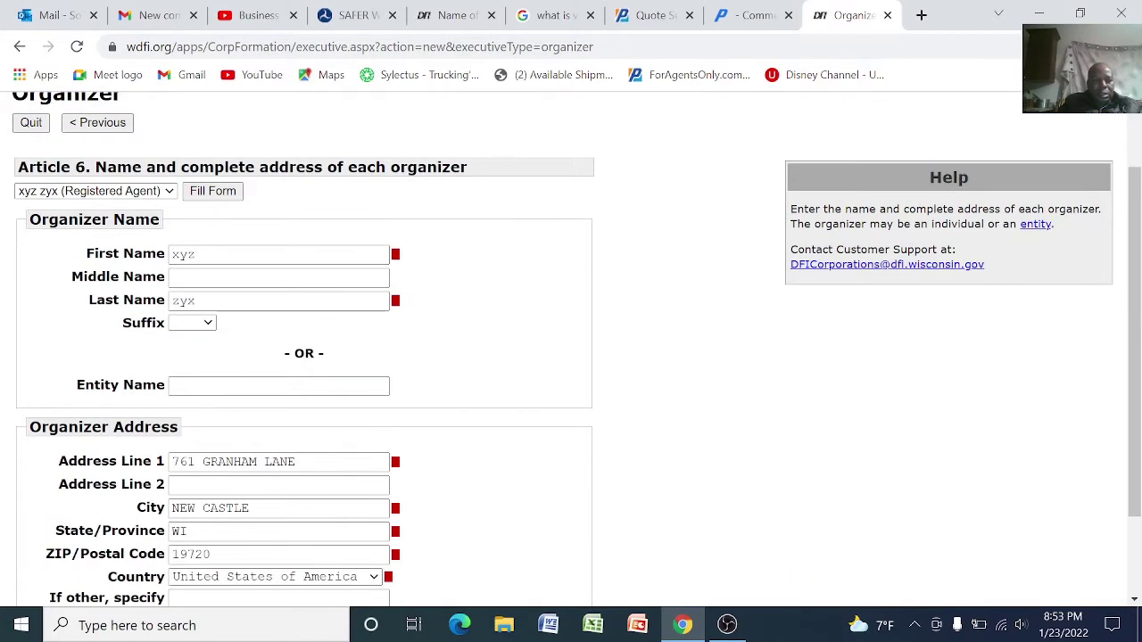
scroll(306, 446, "down", 1)
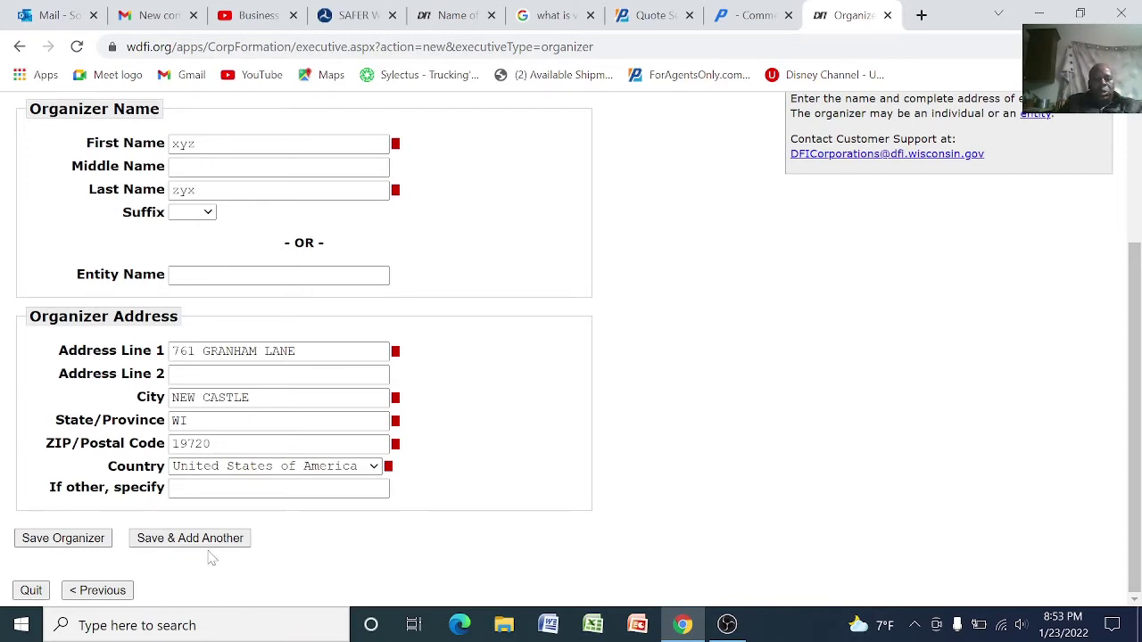
left_click(57, 541)
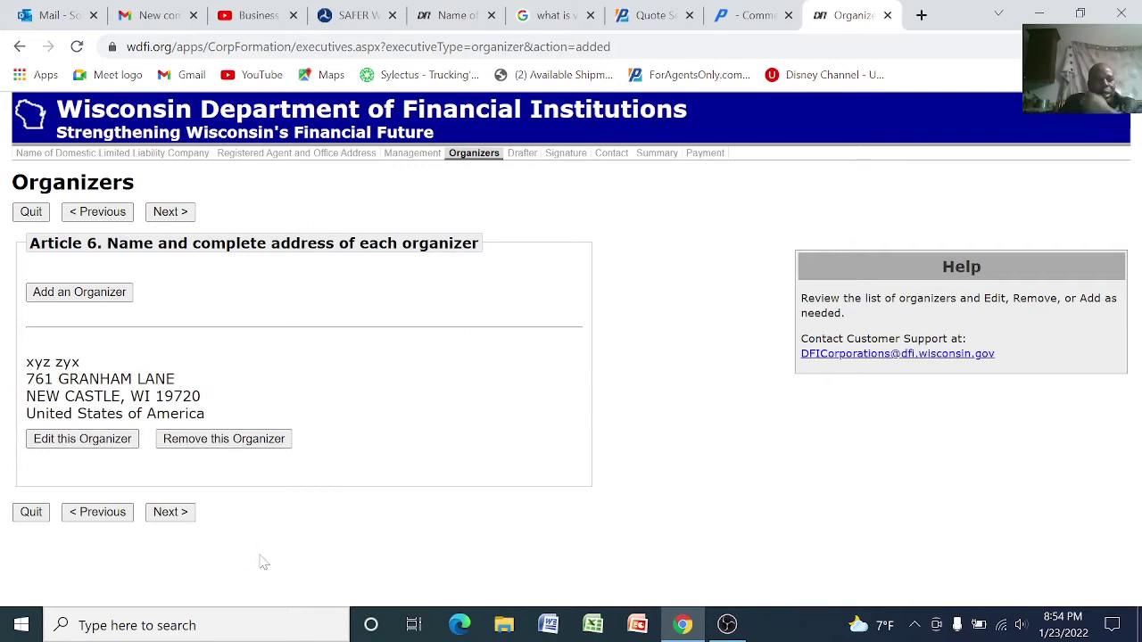
left_click(167, 514)
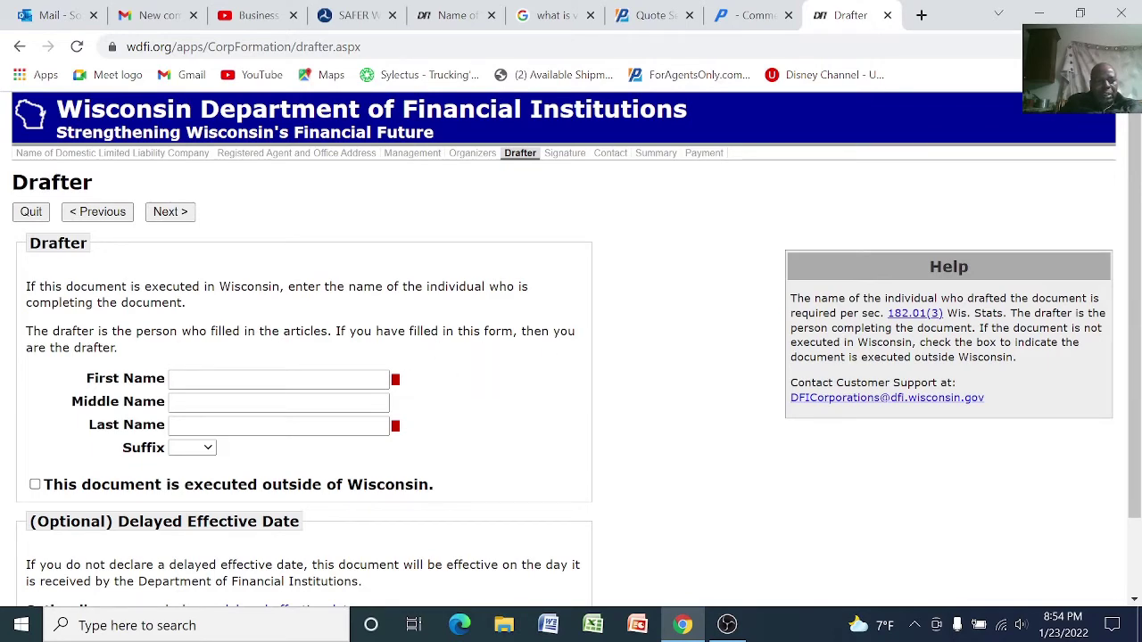
Enter the drafter's first and last name, leave the effective date undelayed, and continue to the signature section.
scroll(412, 370, "down", 1)
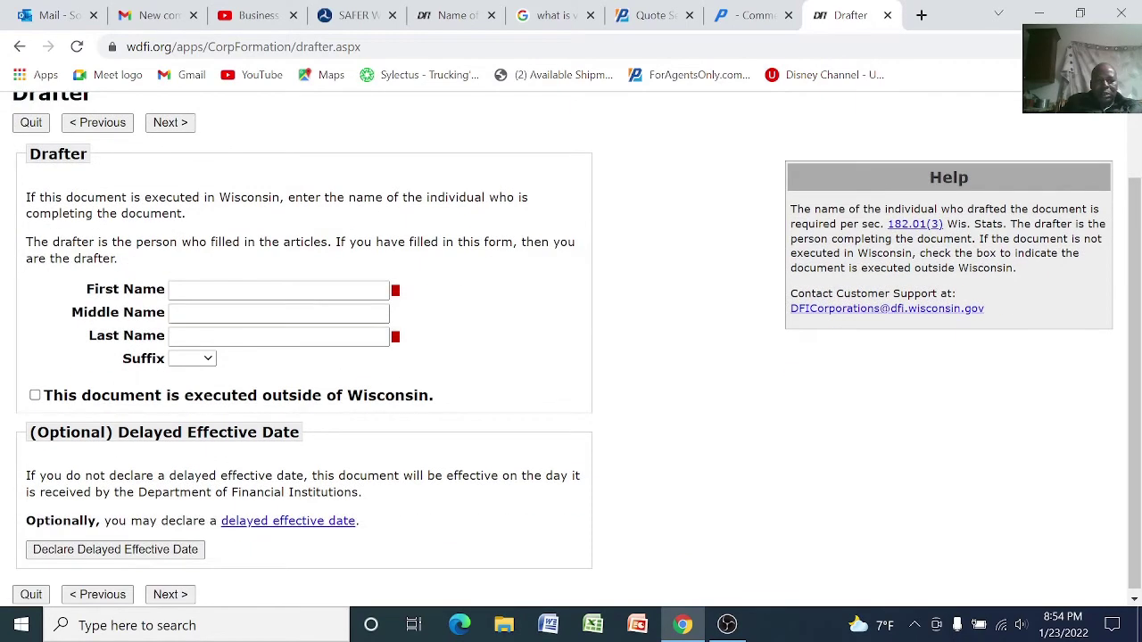
left_click(278, 289)
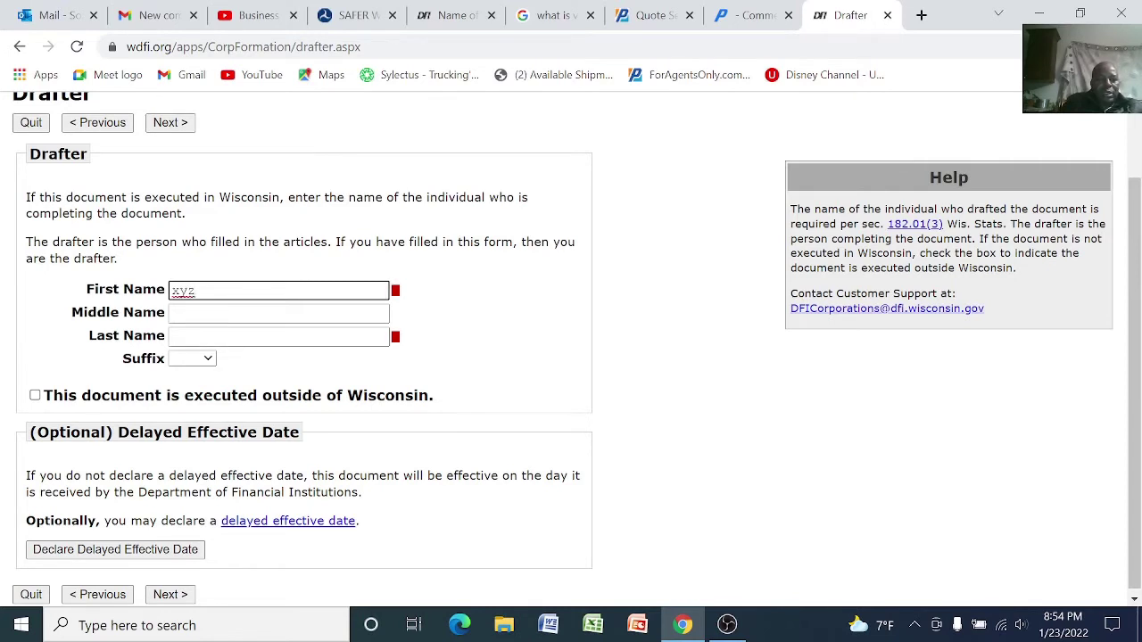
left_click(294, 336)
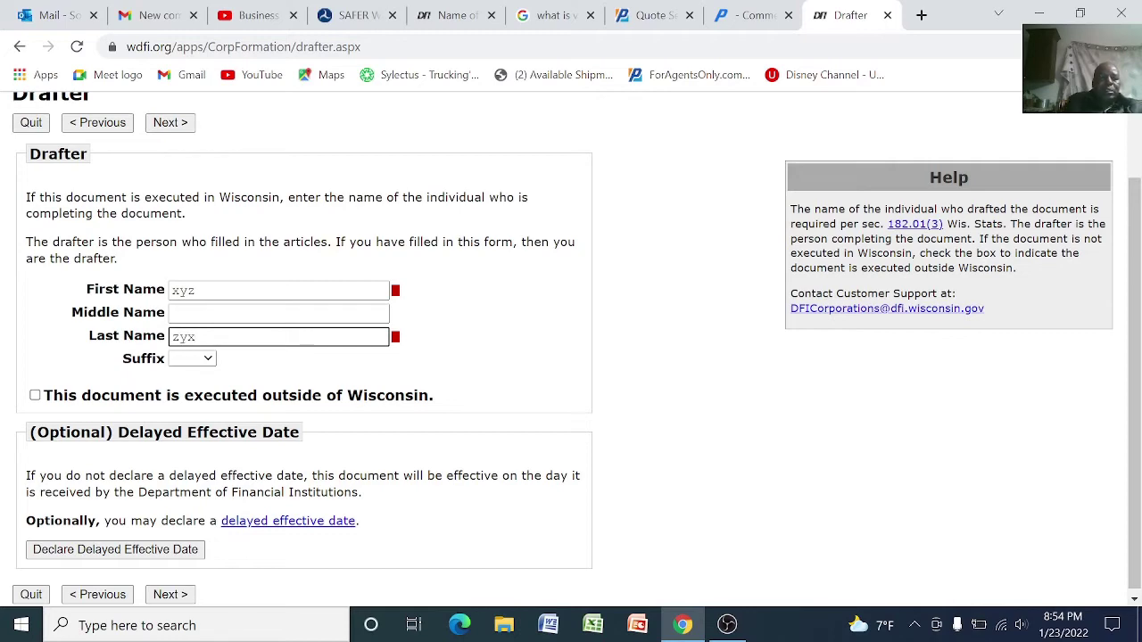
type("zyx")
left_click(488, 332)
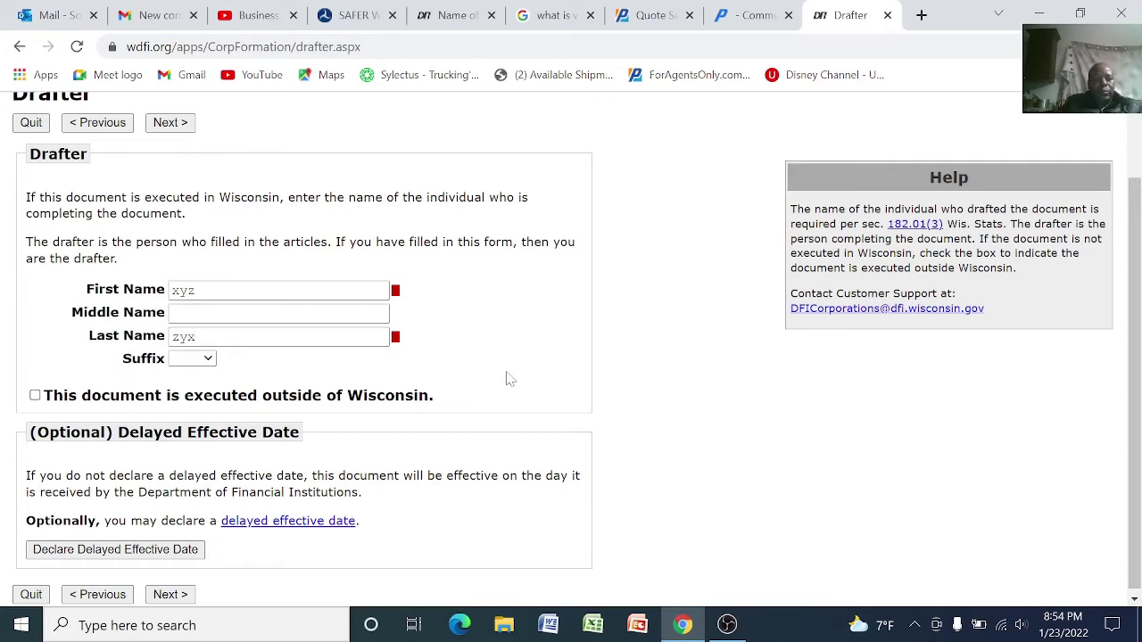
scroll(505, 379, "down", 1)
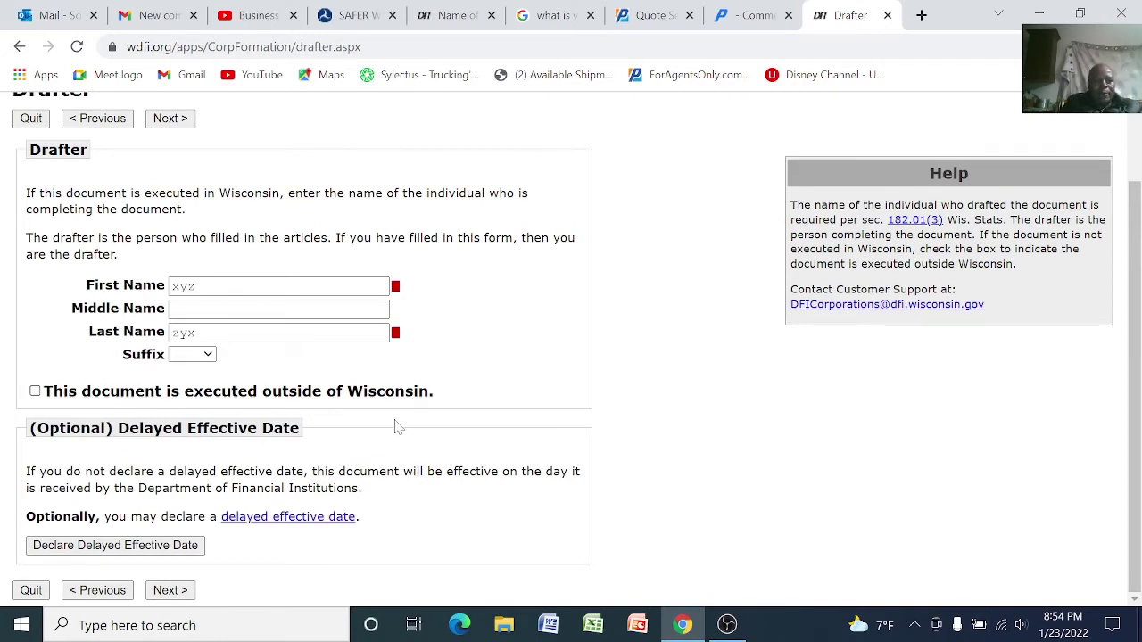
left_click(165, 591)
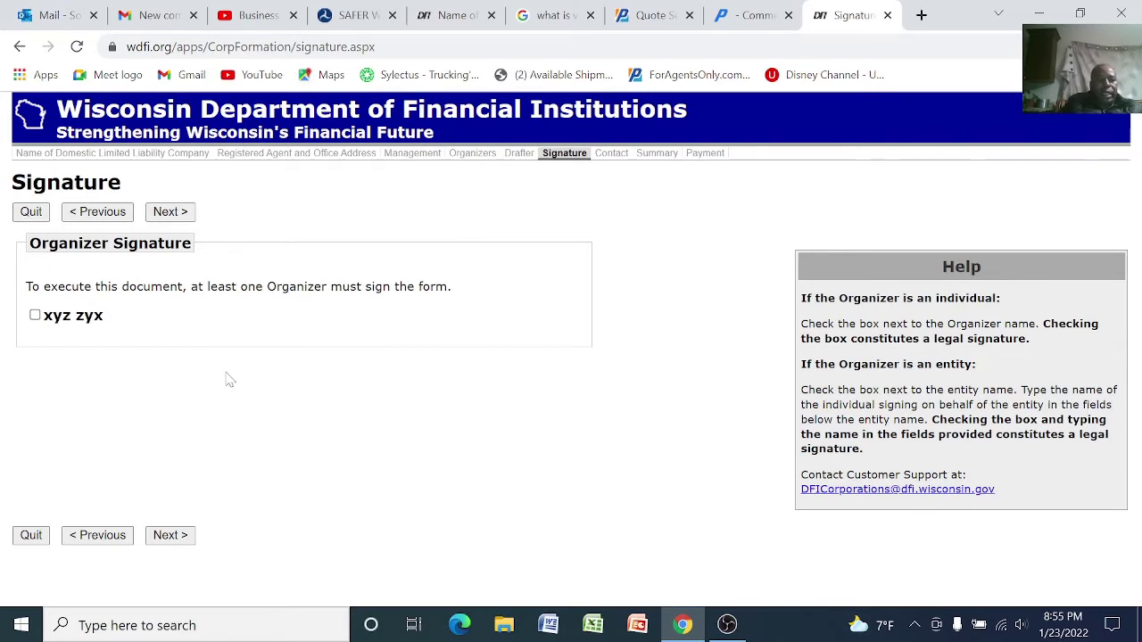
Sign the form as the listed organizer and continue to the contact section.
left_click(168, 536)
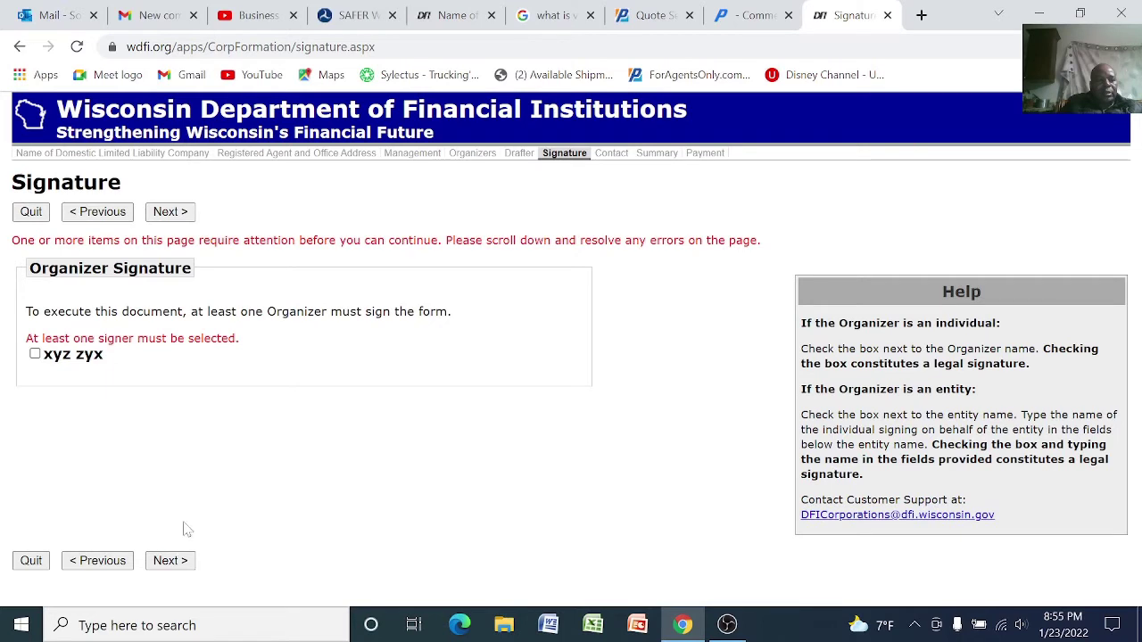
left_click(35, 355)
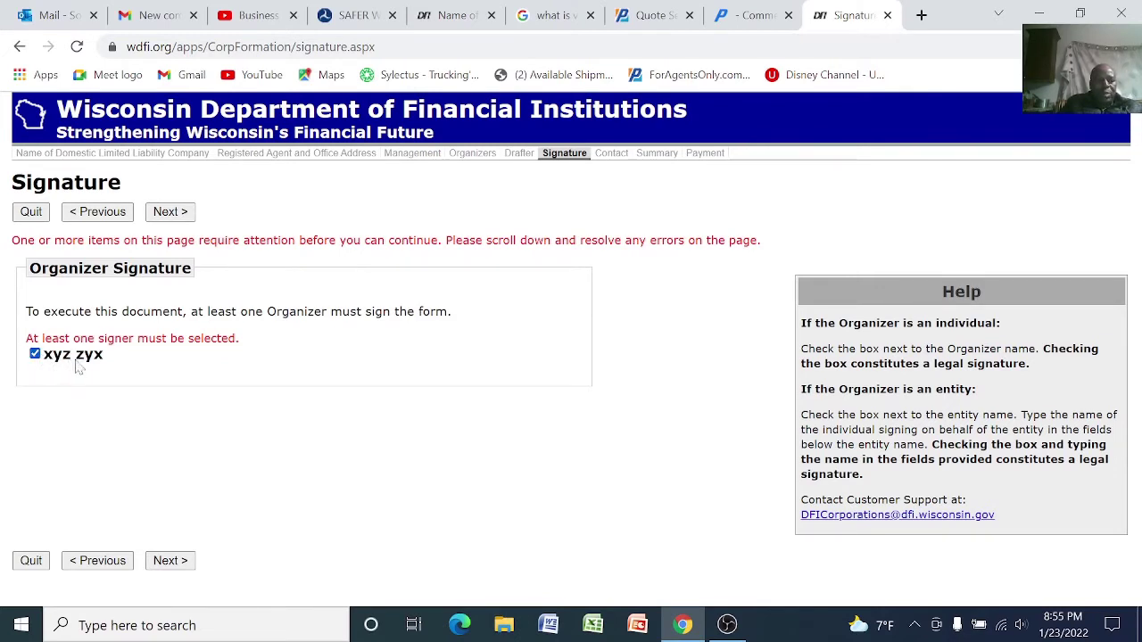
left_click(167, 562)
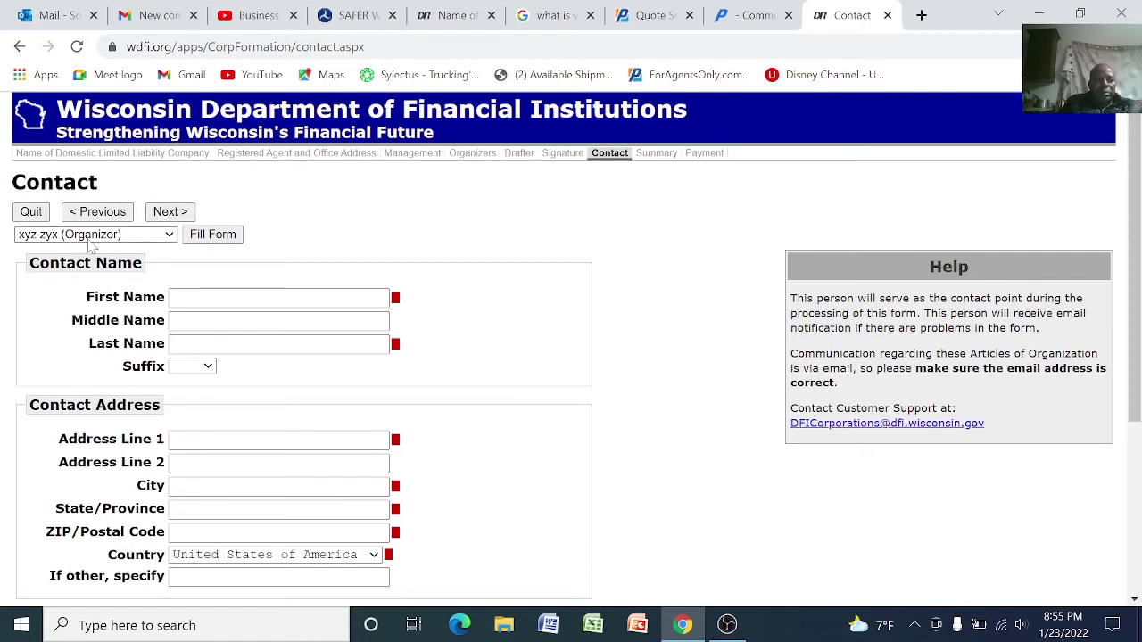
Fill the contact person's name and address from the organizer's details.
left_click(215, 235)
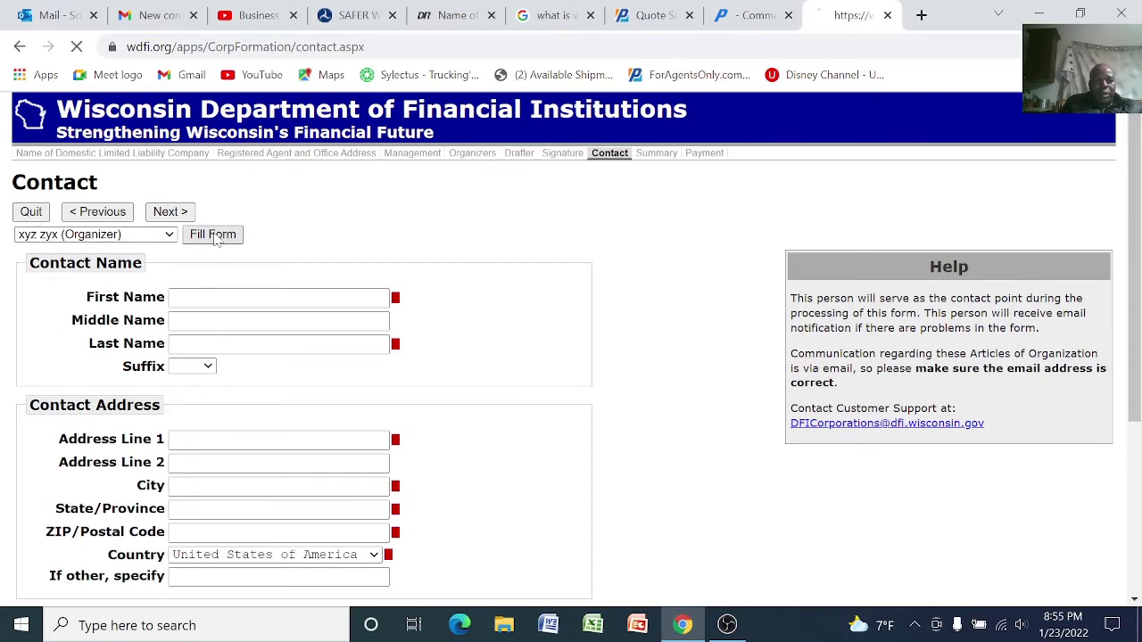
scroll(470, 366, "down", 1)
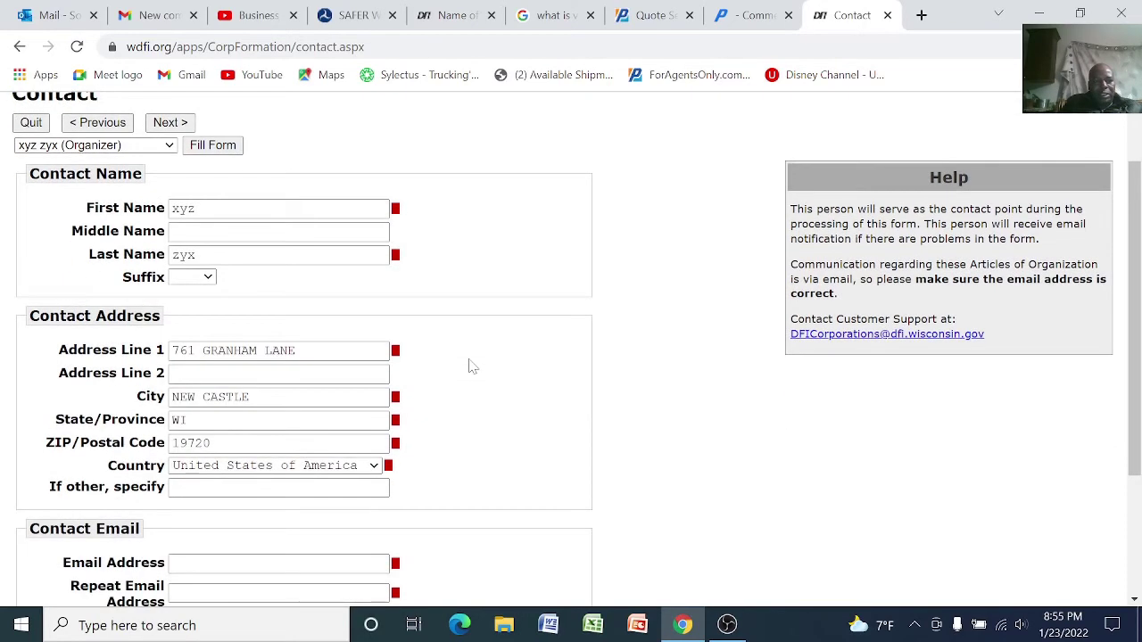
scroll(470, 366, "up", 1)
scroll(473, 364, "down", 2)
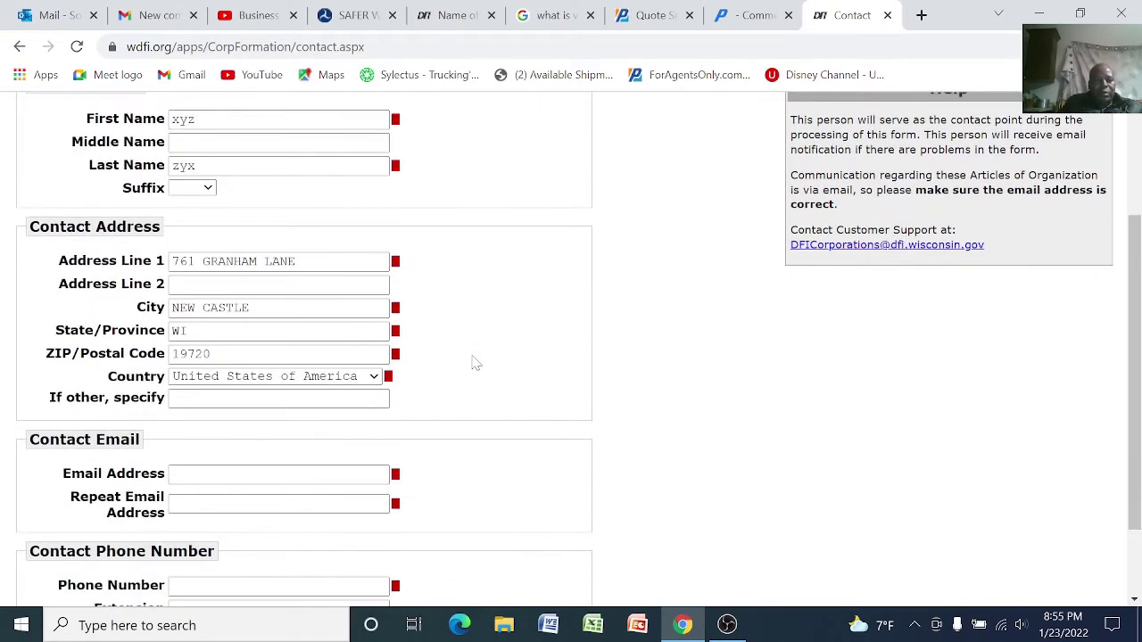
scroll(475, 363, "down", 1)
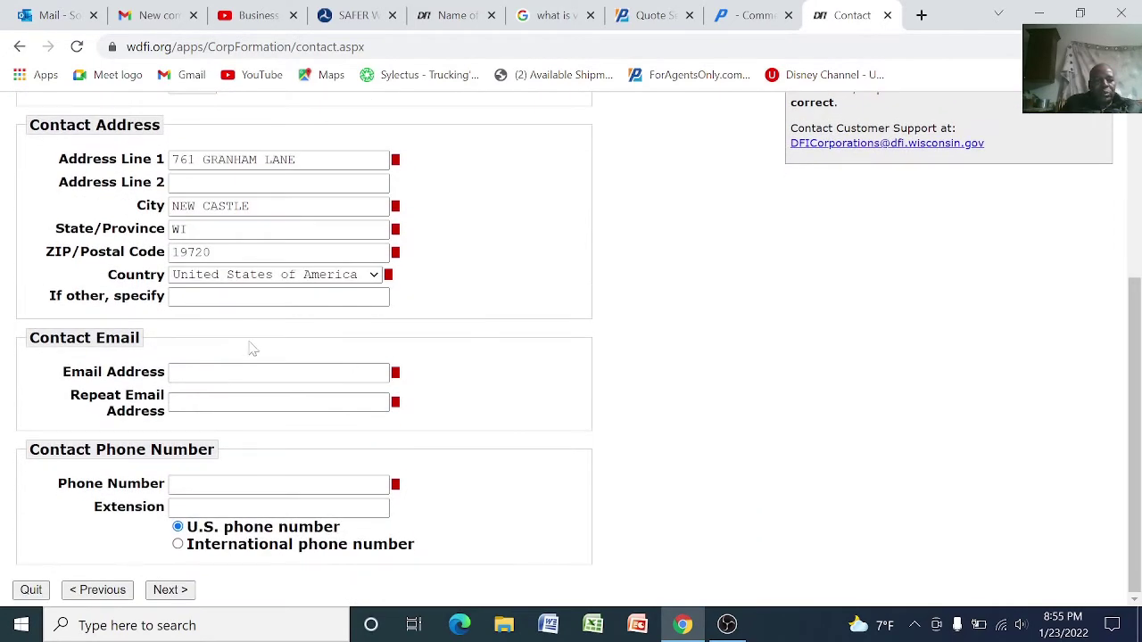
Fill in the contact's e-mail from the saved address suggestion, enter a U.S. phone number, and continue to the summary.
left_click(278, 372)
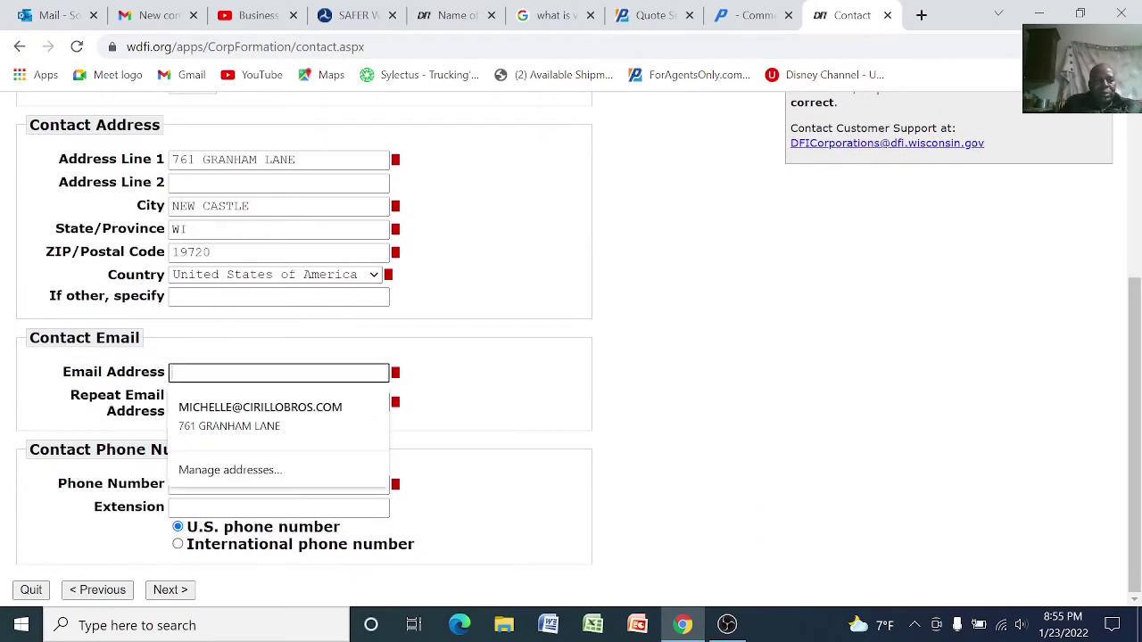
left_click(280, 416)
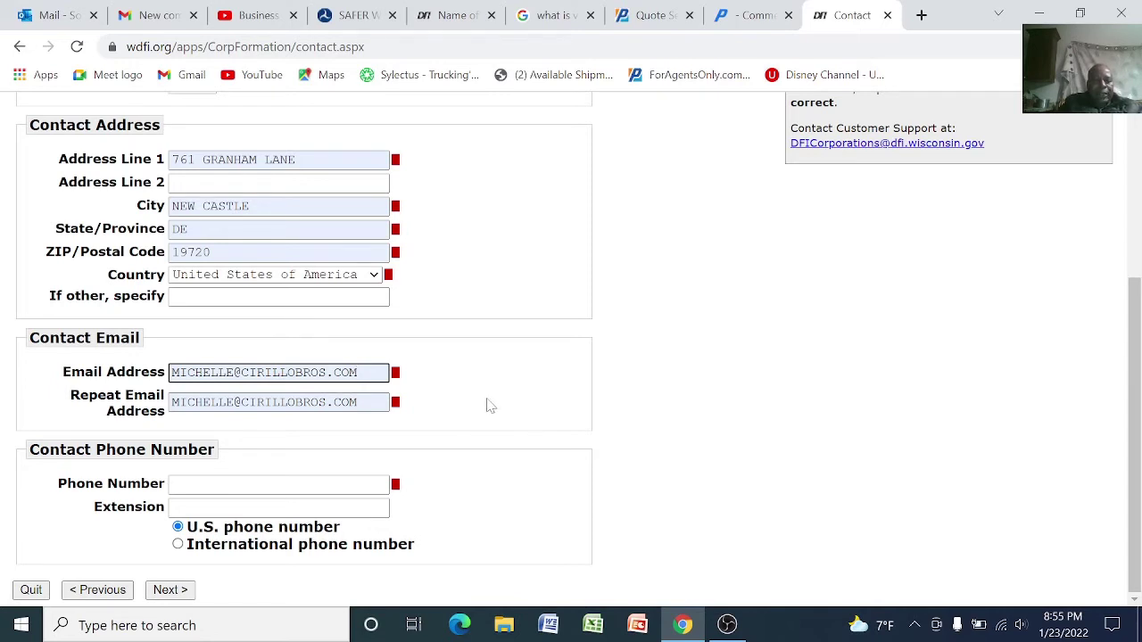
left_click(278, 484)
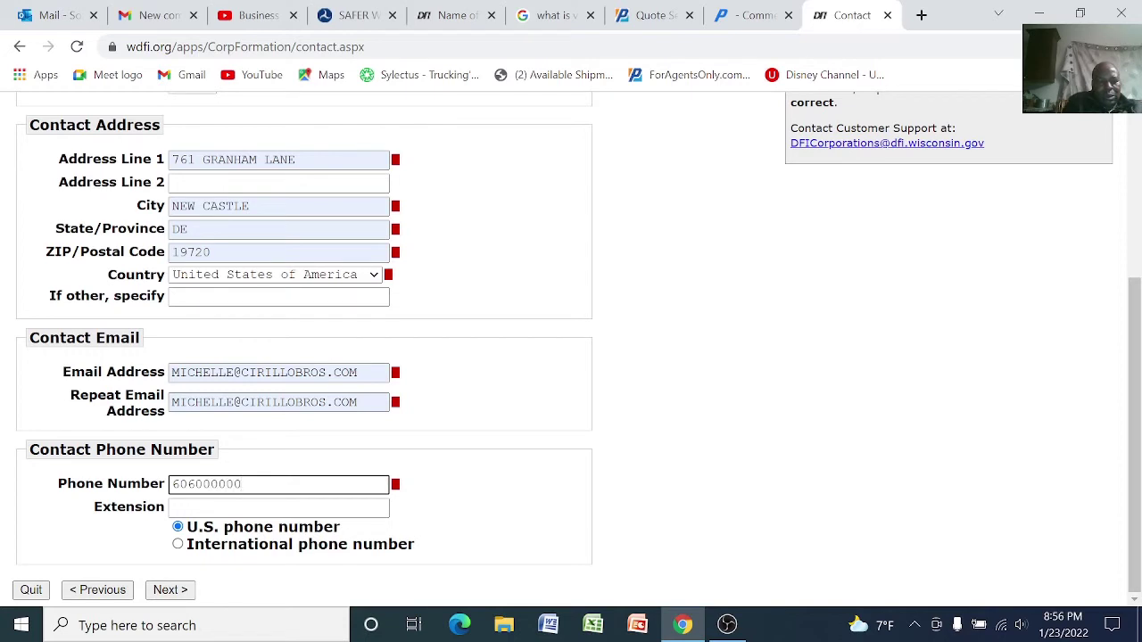
left_click(491, 497)
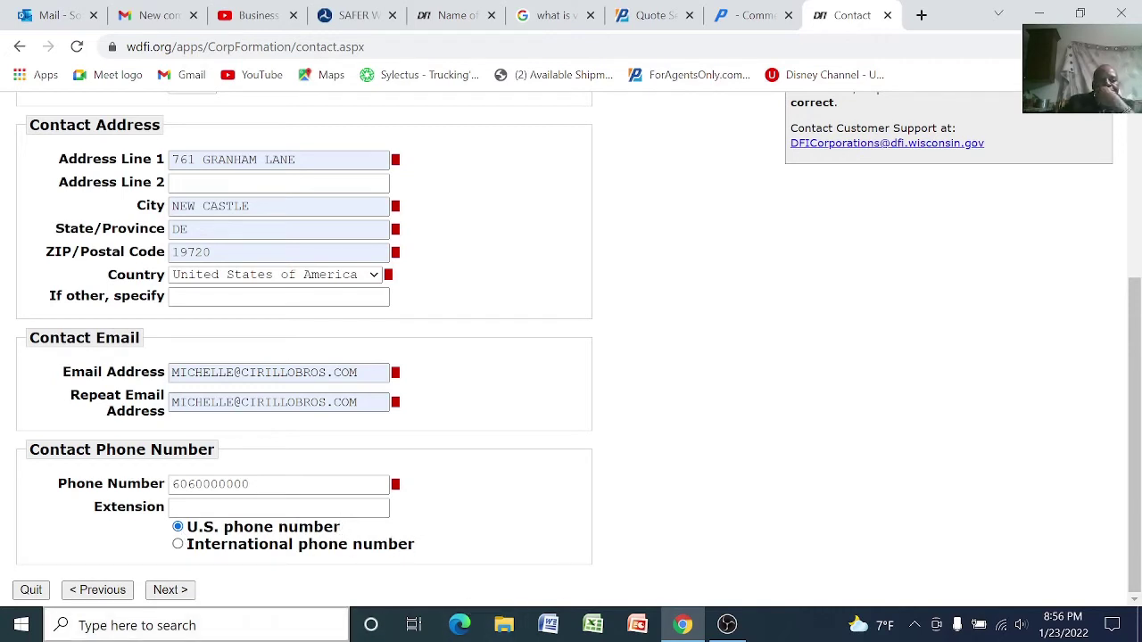
left_click(170, 590)
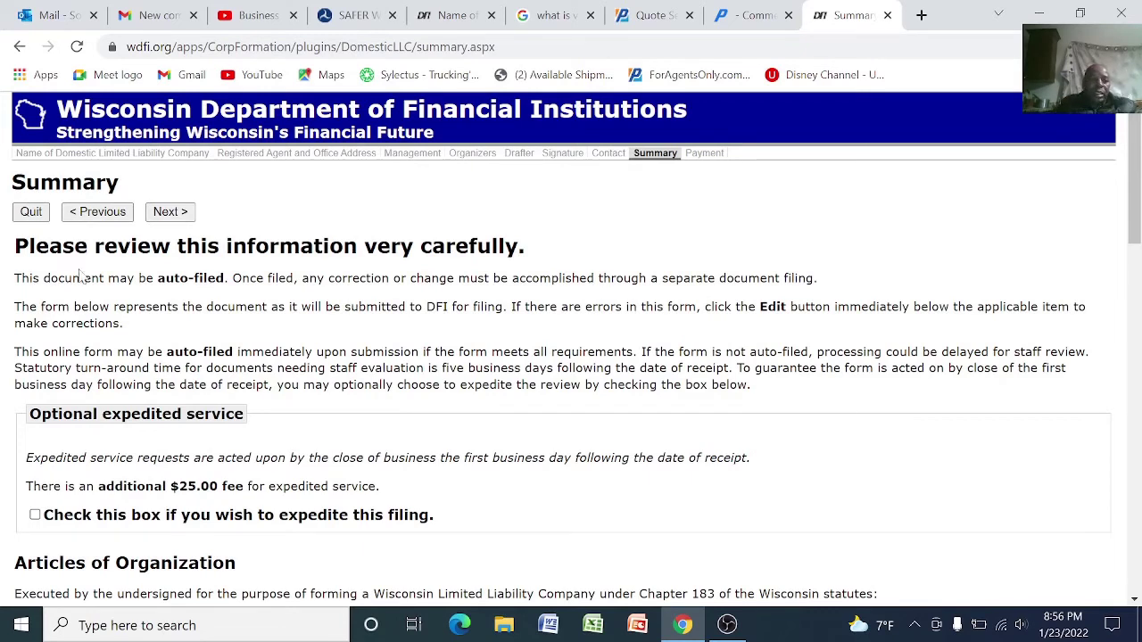
Request the optional expedited service for this filing.
scroll(324, 435, "down", 1)
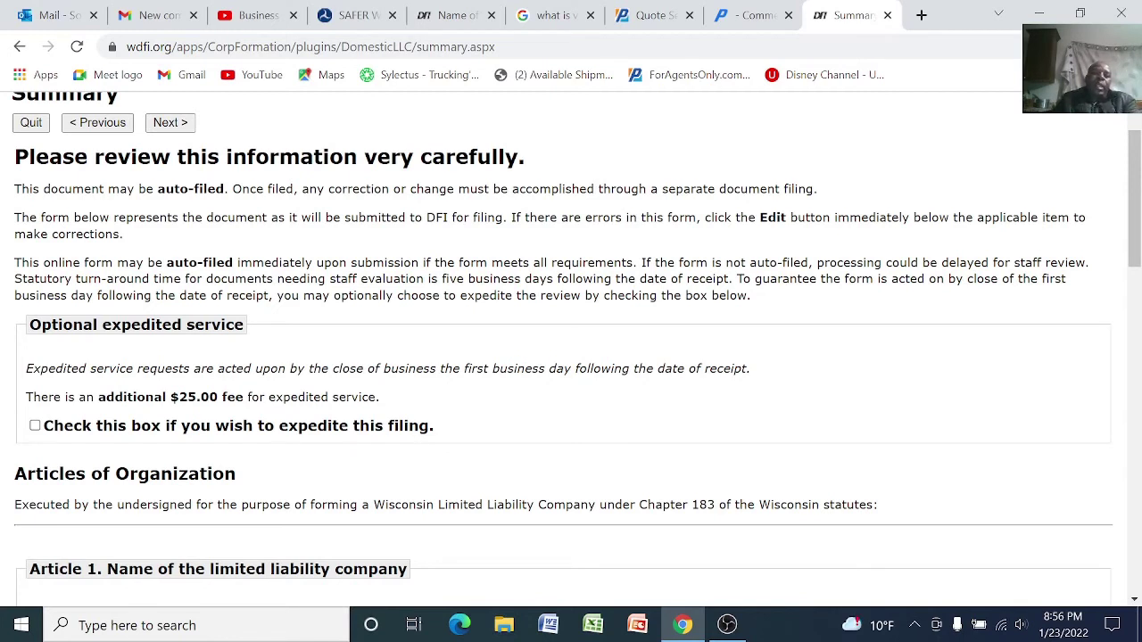
left_click(34, 426)
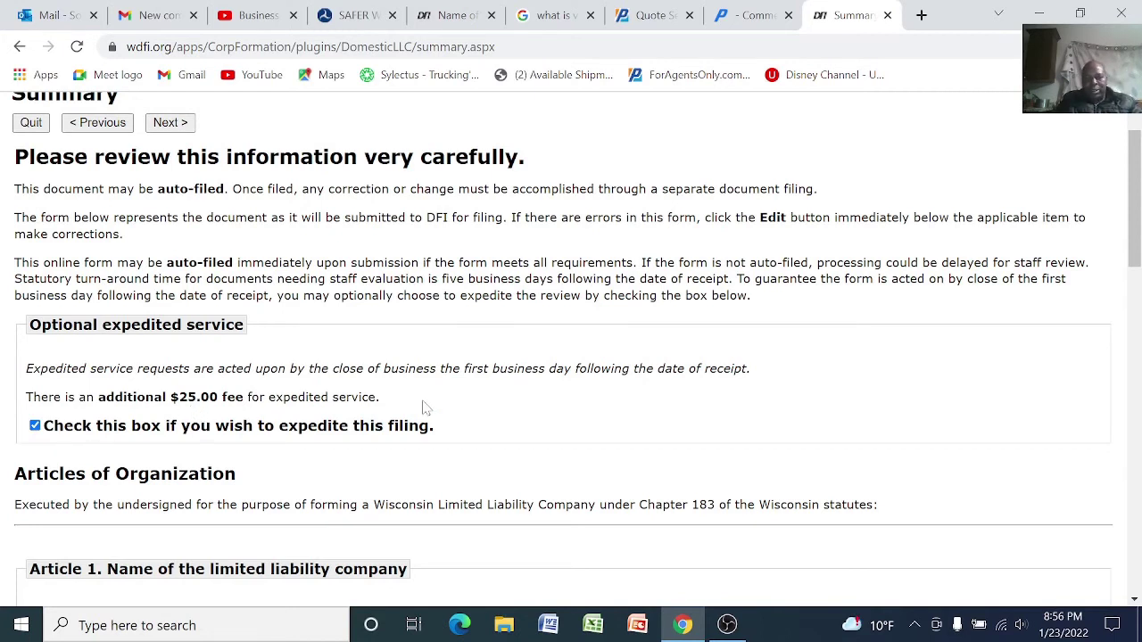
Review the articles of organization from the company name through the contact person, and continue to the payment details.
scroll(468, 423, "down", 1)
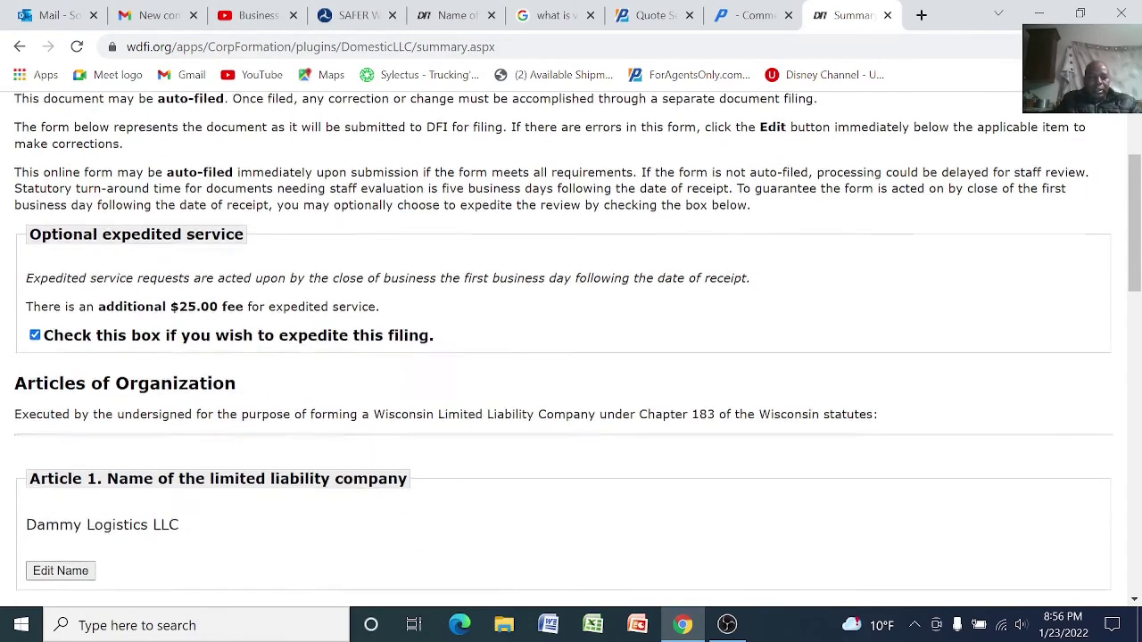
scroll(446, 346, "down", 1)
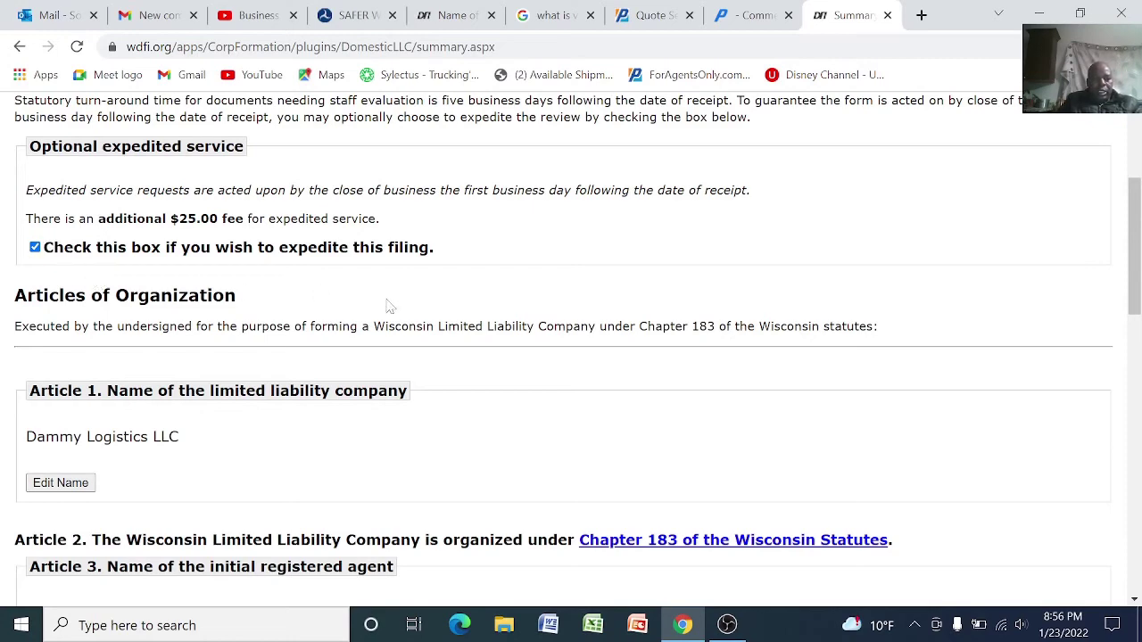
scroll(214, 442, "down", 1)
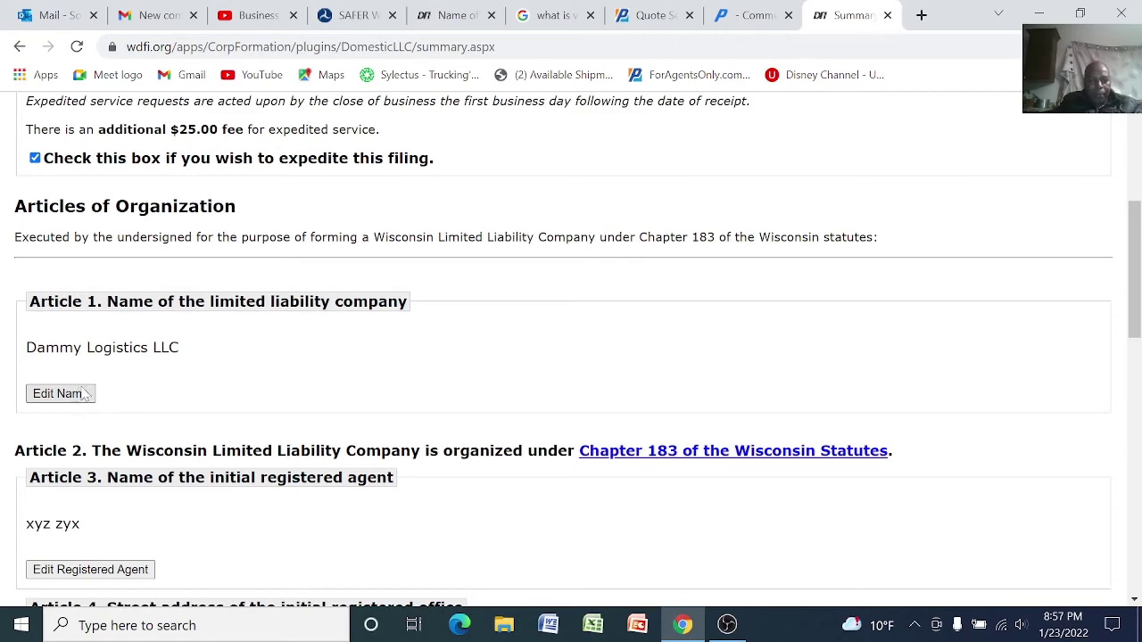
scroll(227, 478, "down", 1)
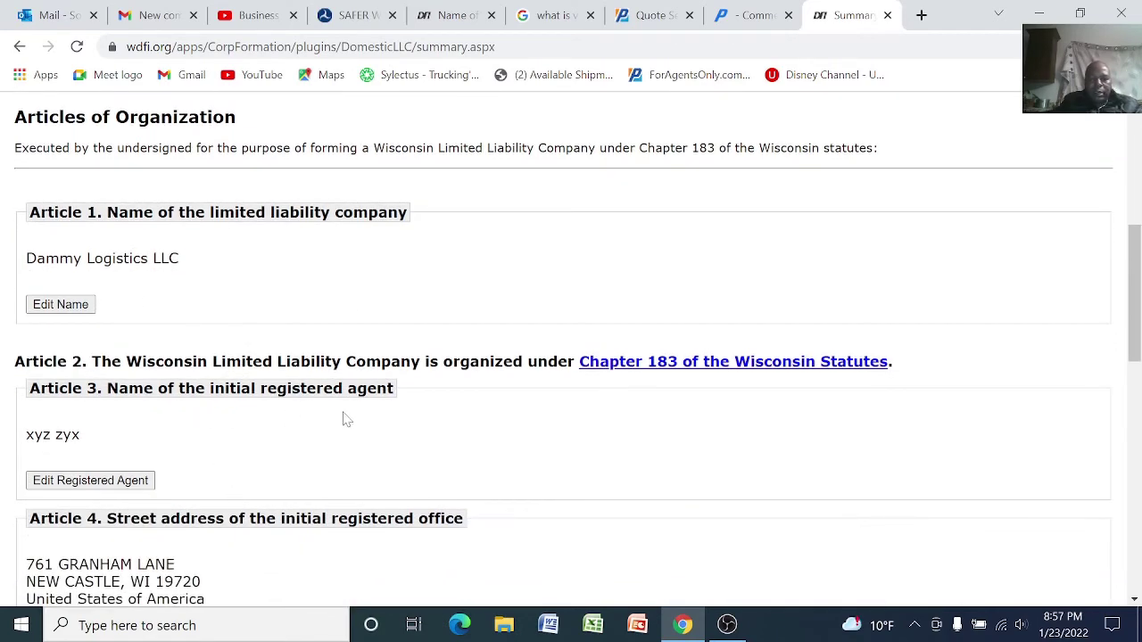
scroll(344, 417, "down", 2)
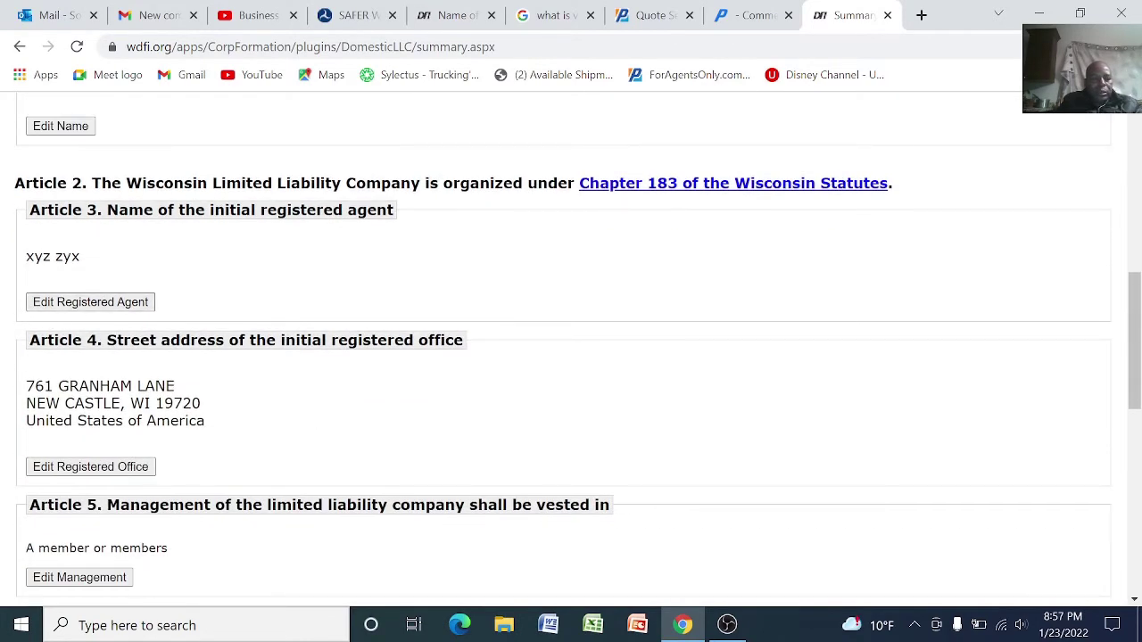
scroll(221, 417, "down", 5)
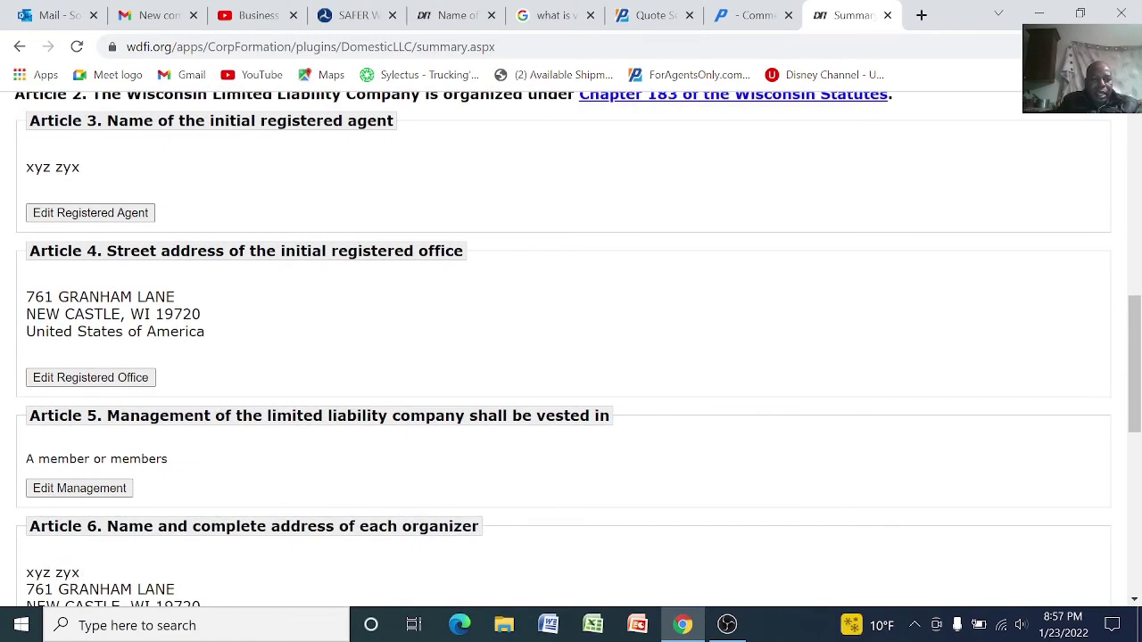
scroll(221, 416, "down", 3)
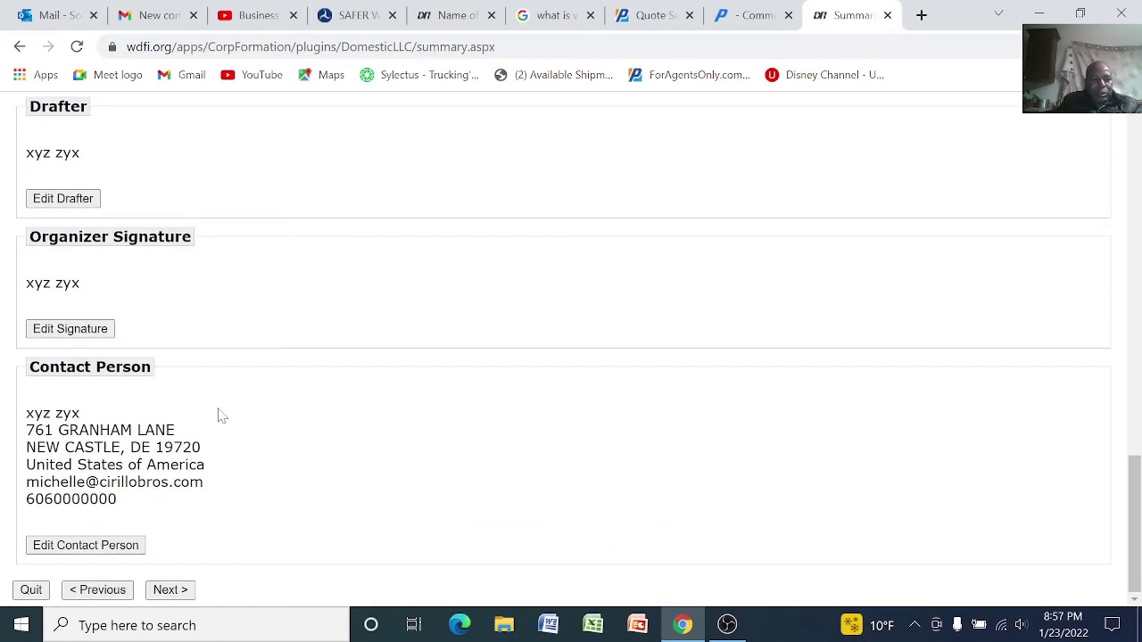
left_click(167, 595)
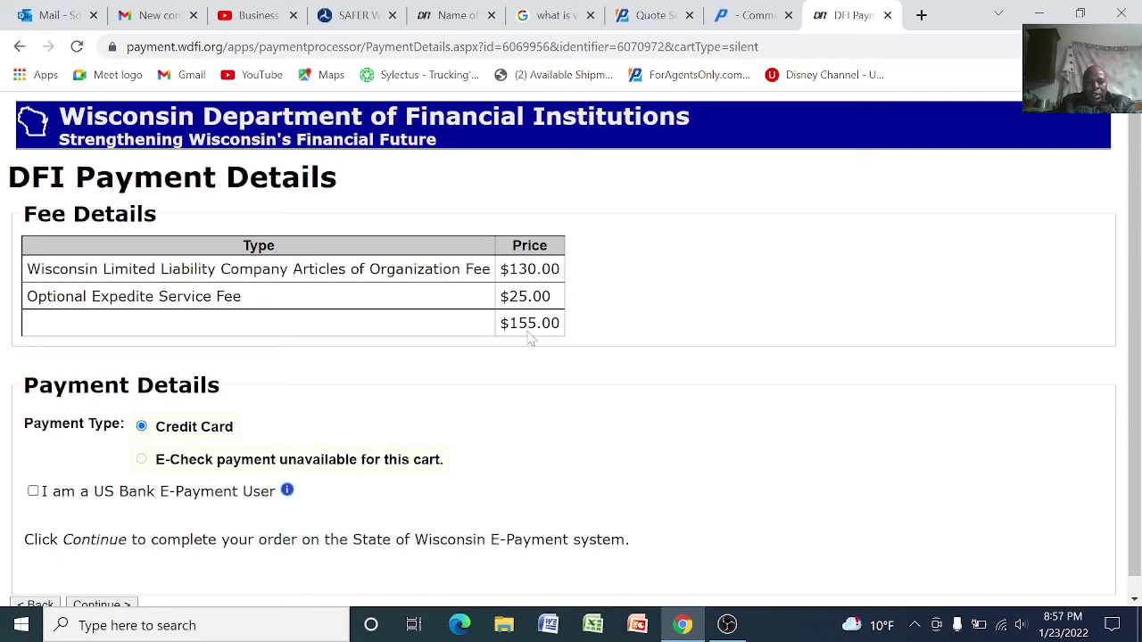
Keep Credit Card as the payment type and continue to the State of Wisconsin E-Payment system.
scroll(571, 350, "down", 1)
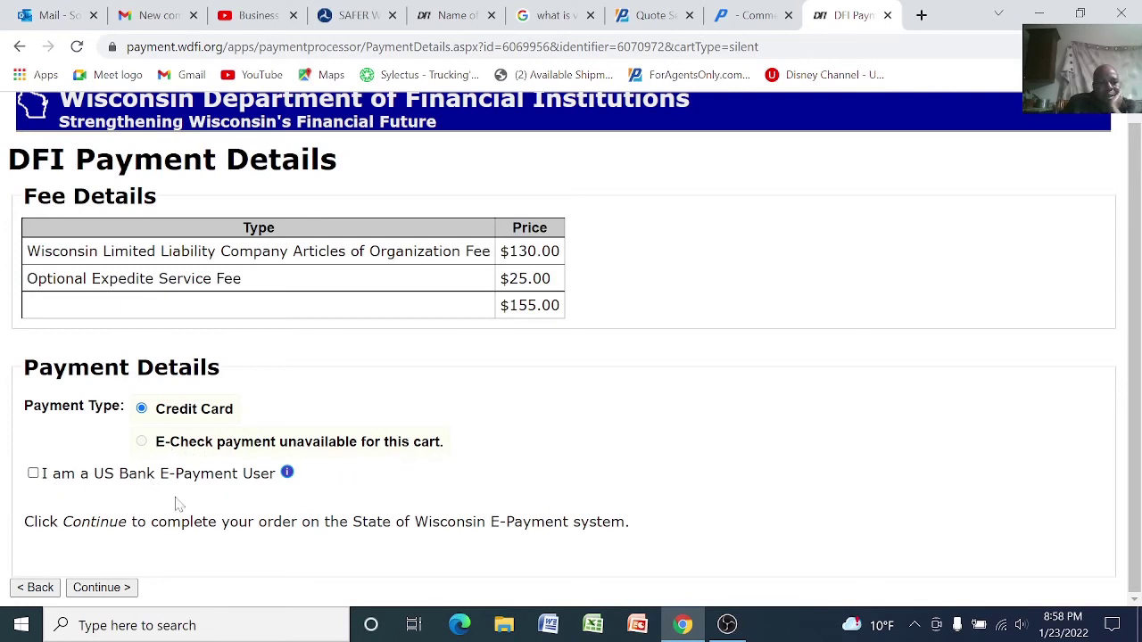
left_click(99, 590)
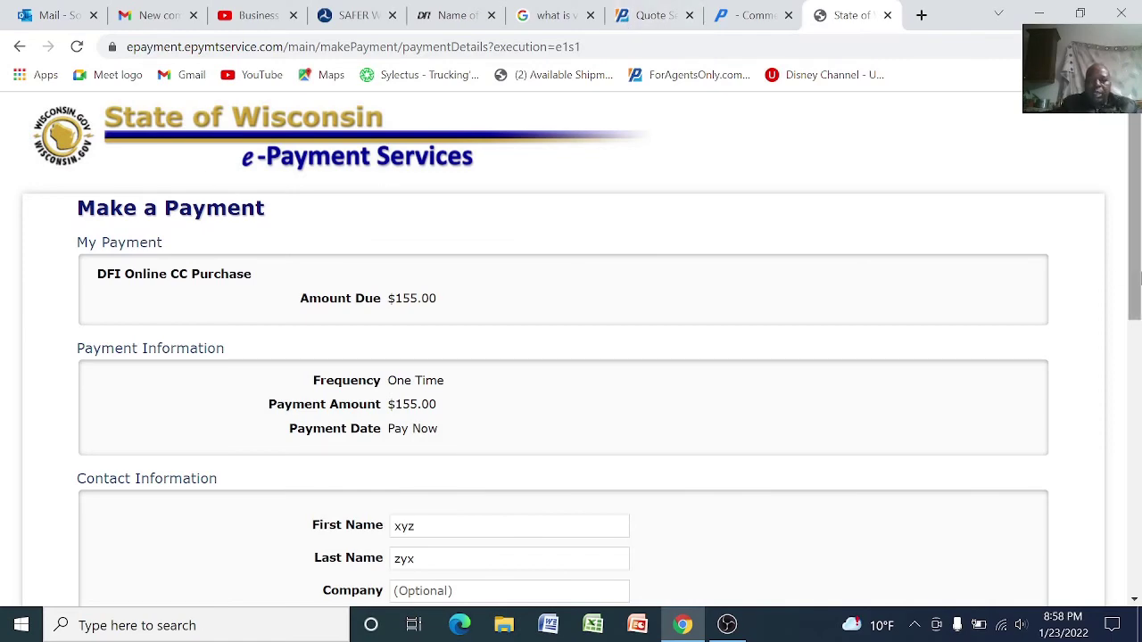
Examine the payment amount, the prefilled contact information and the card fields required under Payment Method.
left_click_drag(1139, 261, 1138, 346)
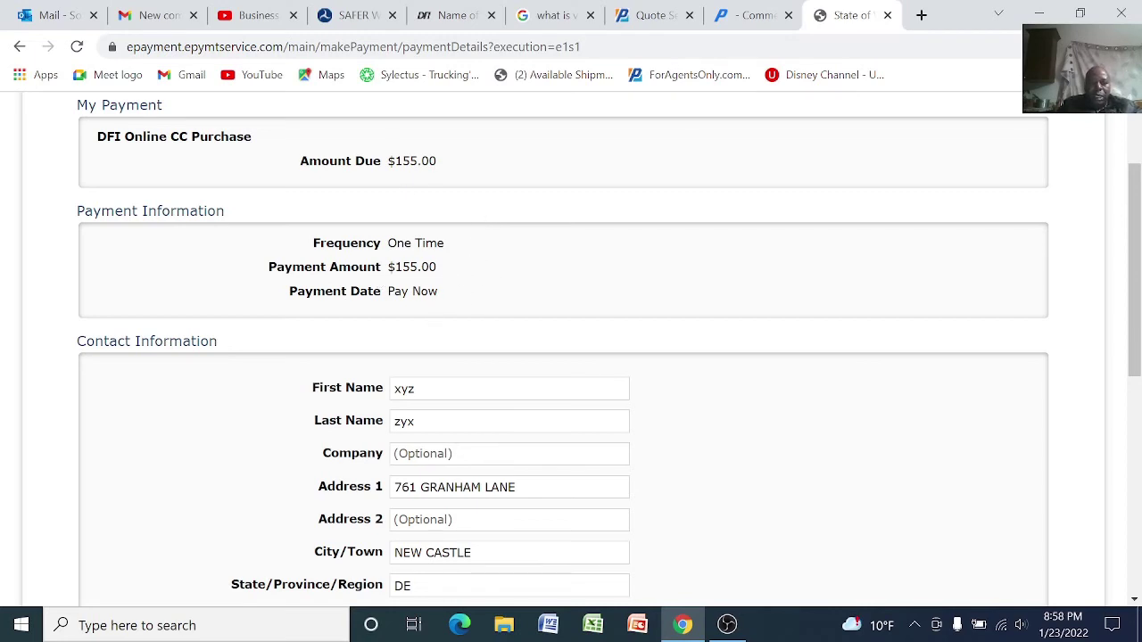
scroll(466, 306, "down", 1)
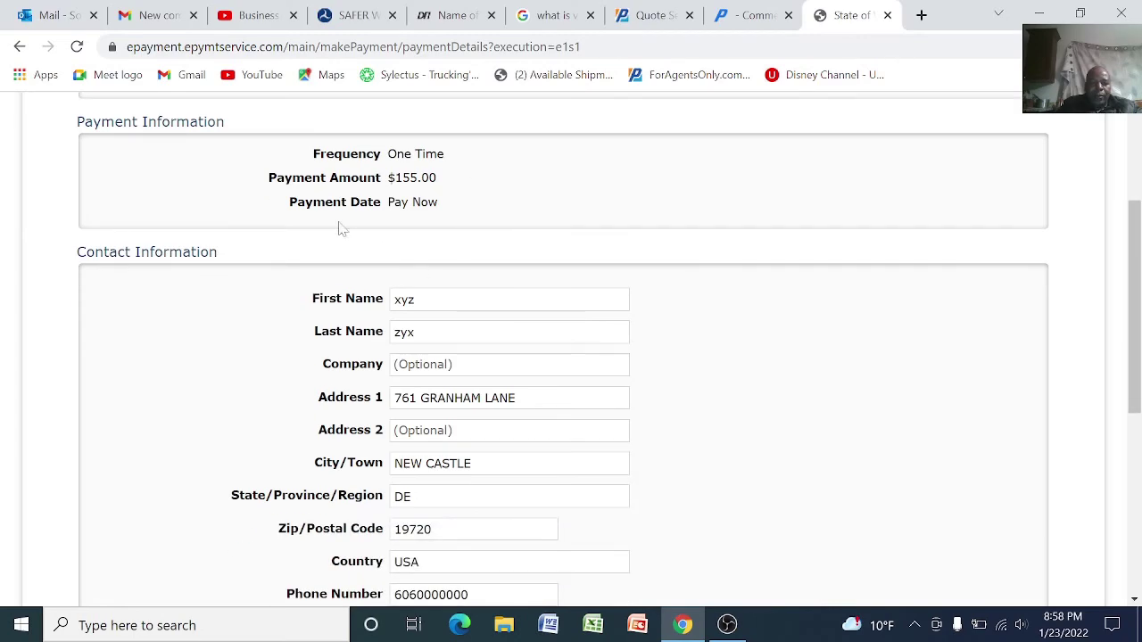
scroll(423, 324, "down", 3)
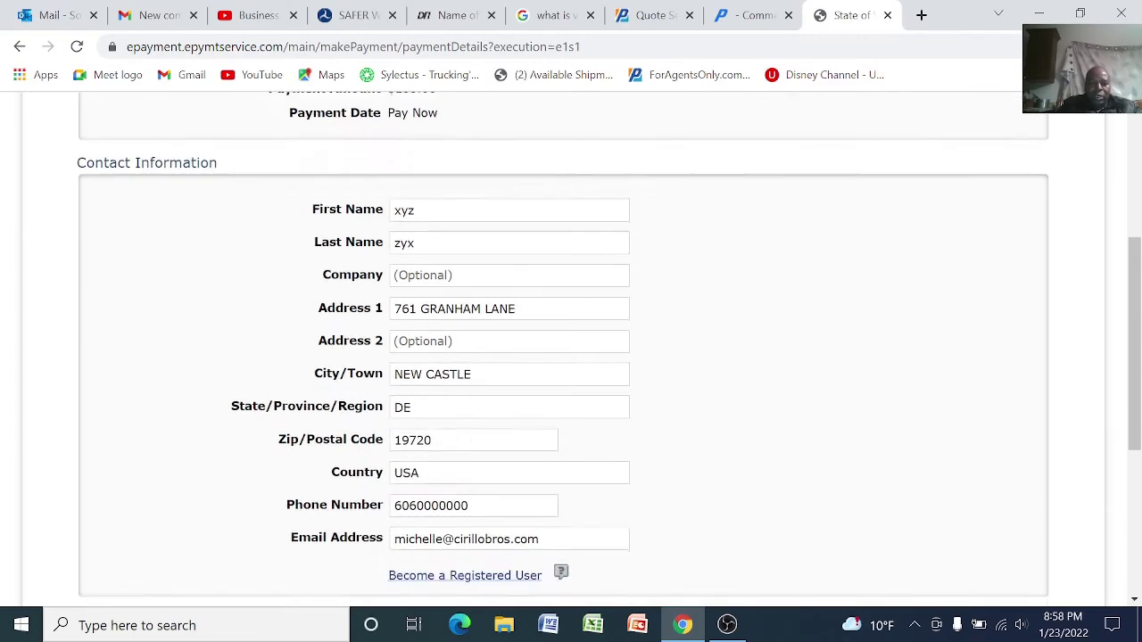
scroll(448, 374, "down", 1)
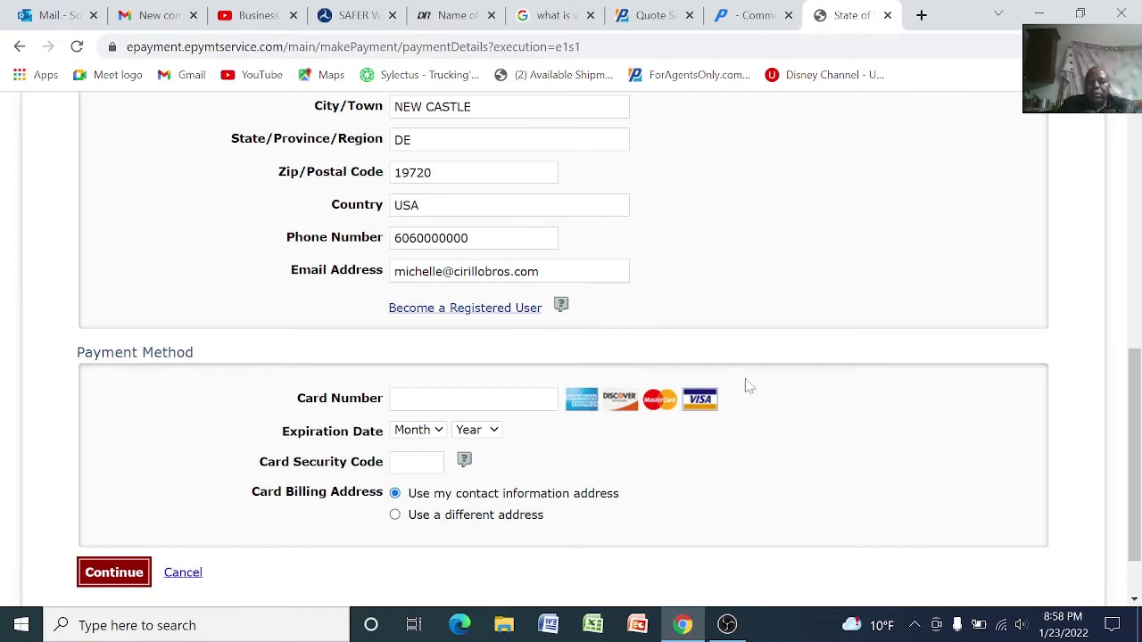
scroll(877, 423, "down", 1)
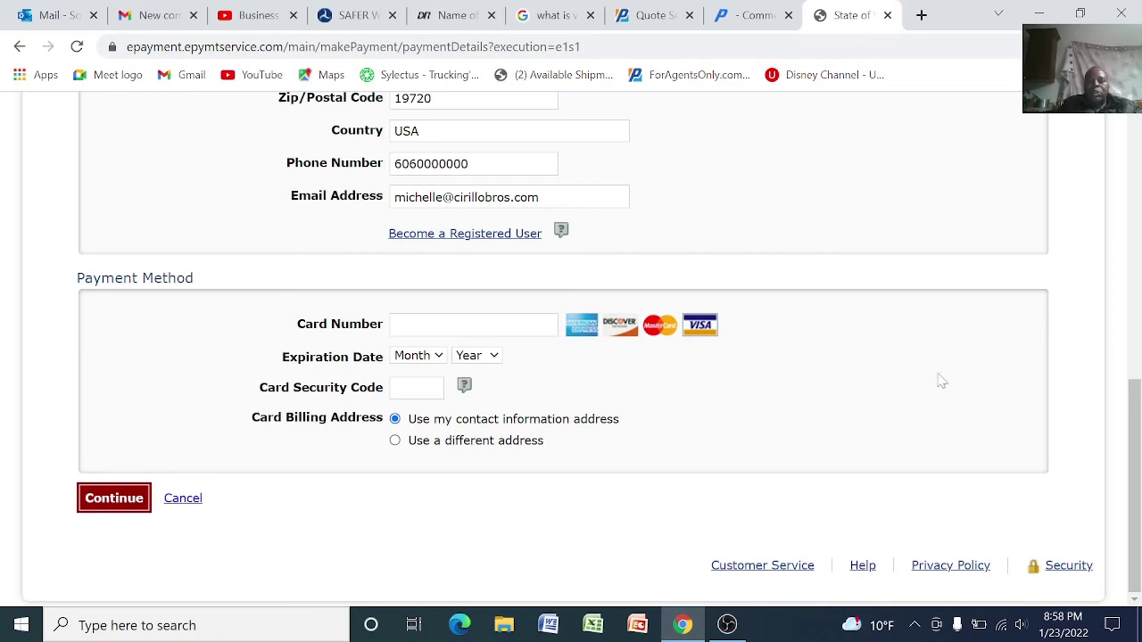
left_click_drag(1136, 431, 1136, 406)
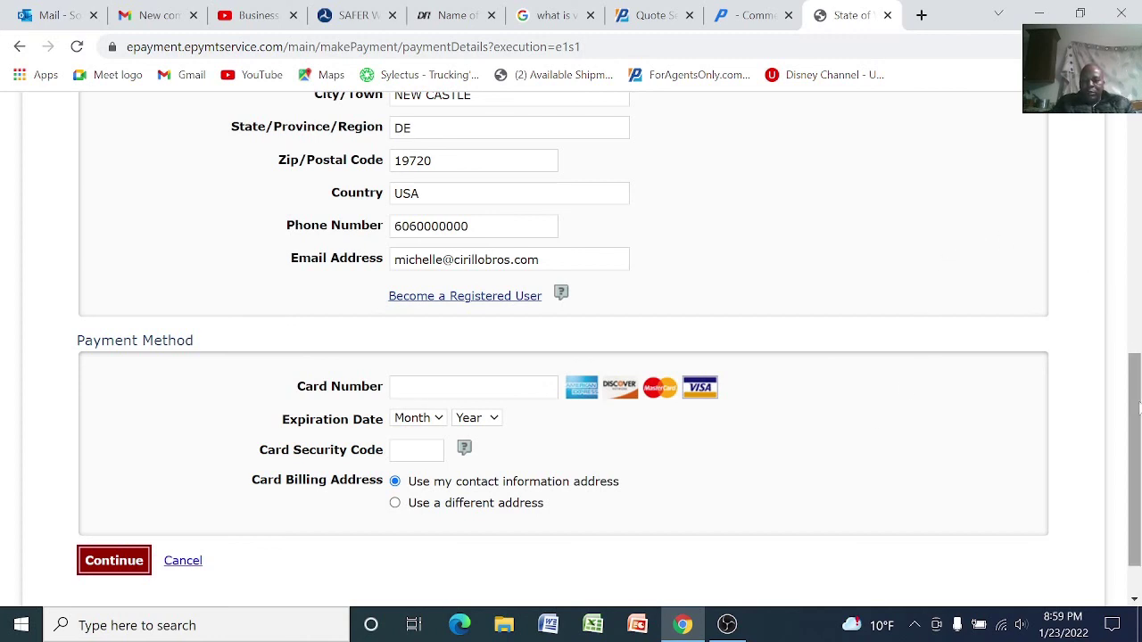
left_click_drag(1138, 402, 1137, 438)
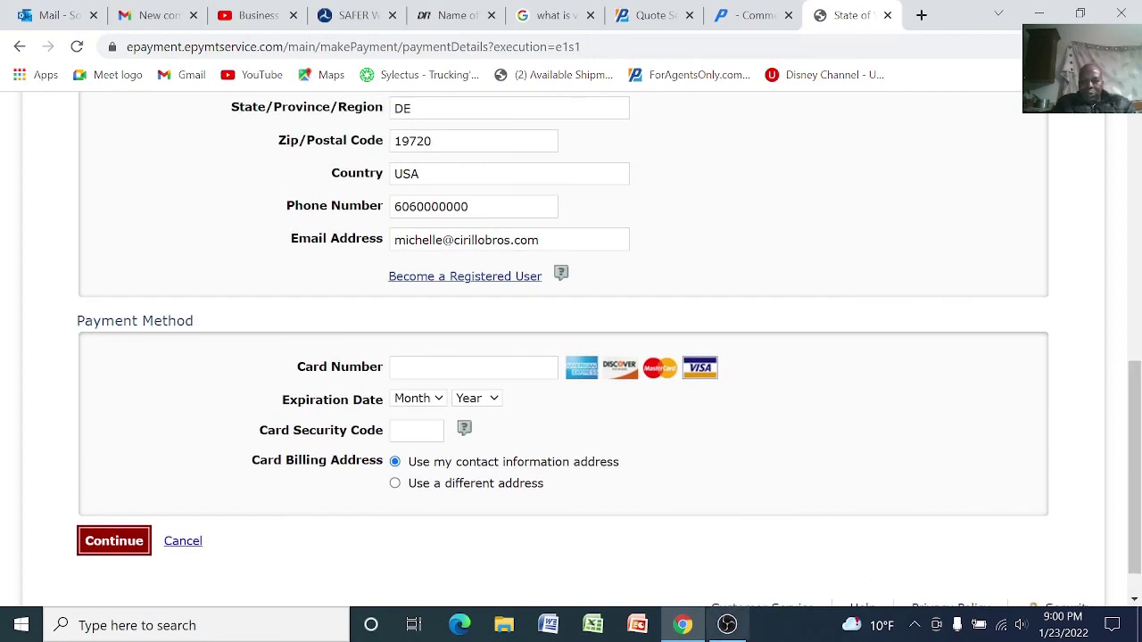
mouse_move(728, 629)
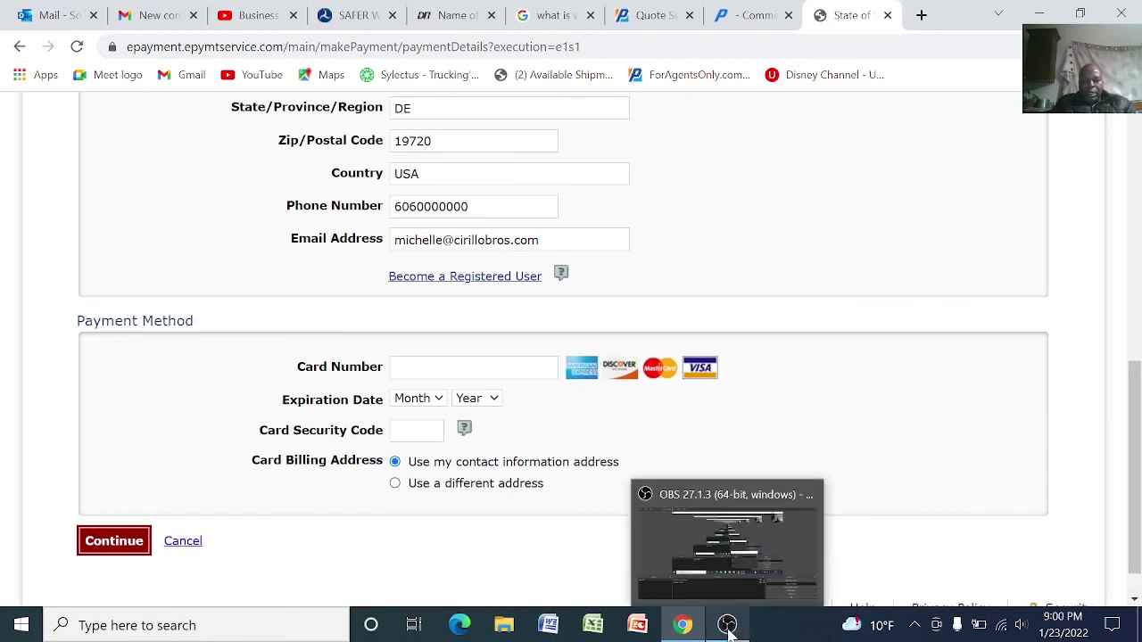